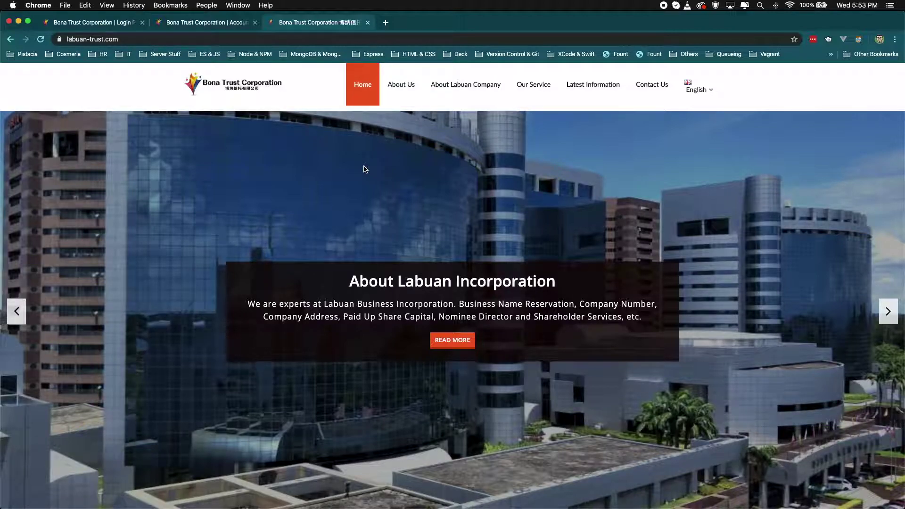
Step: Switch to the admin dashboard's Accounts page listing the four client accounts
click(186, 23)
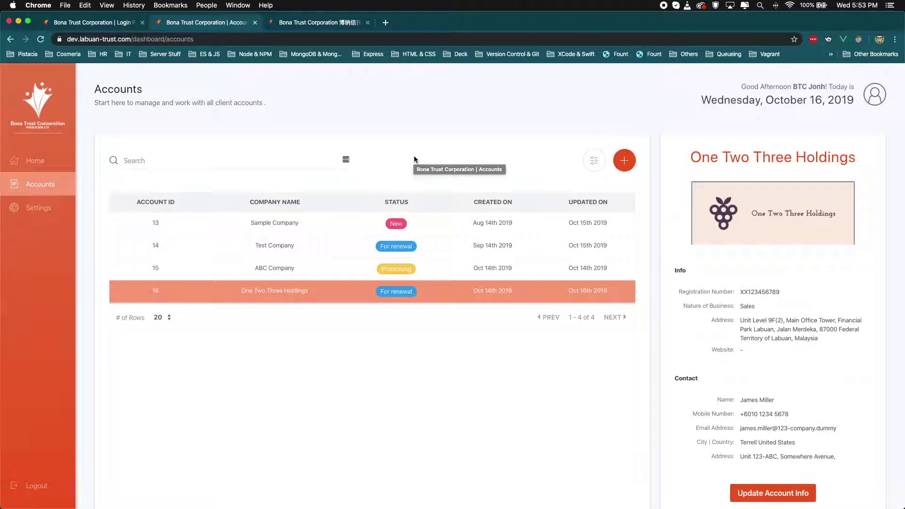
Step: Start a new account named 'Circle Inc', filling the e-mail and passwords from saved credentials
click(623, 160)
click(361, 244)
text(Cir)
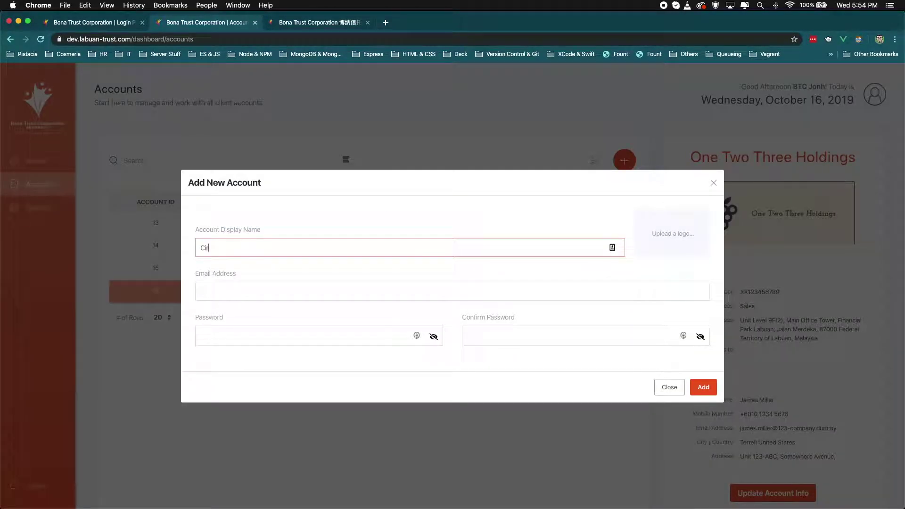
text(cle Inc)
click(346, 293)
text(creative)
key(Down)
key(Return)
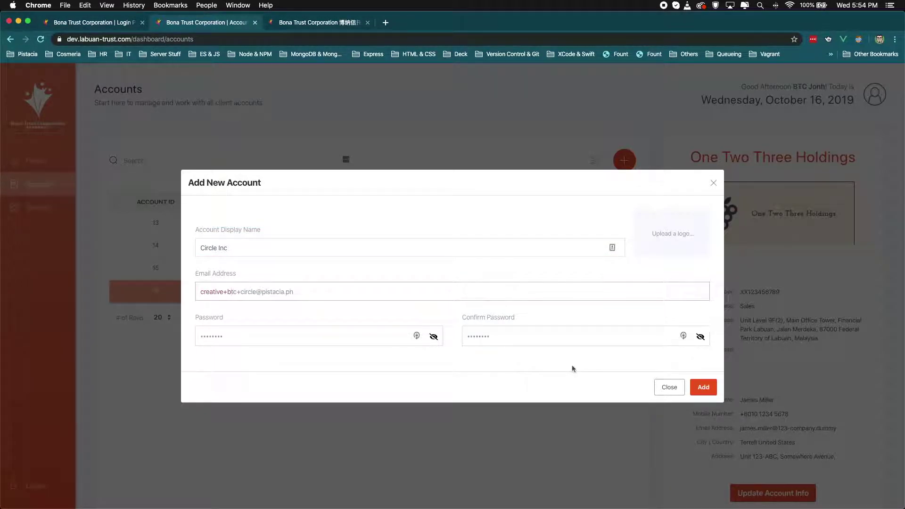
Step: Upload download.png as the logo, create the account, and view Circle Inc's details
click(651, 228)
click(367, 189)
click(642, 248)
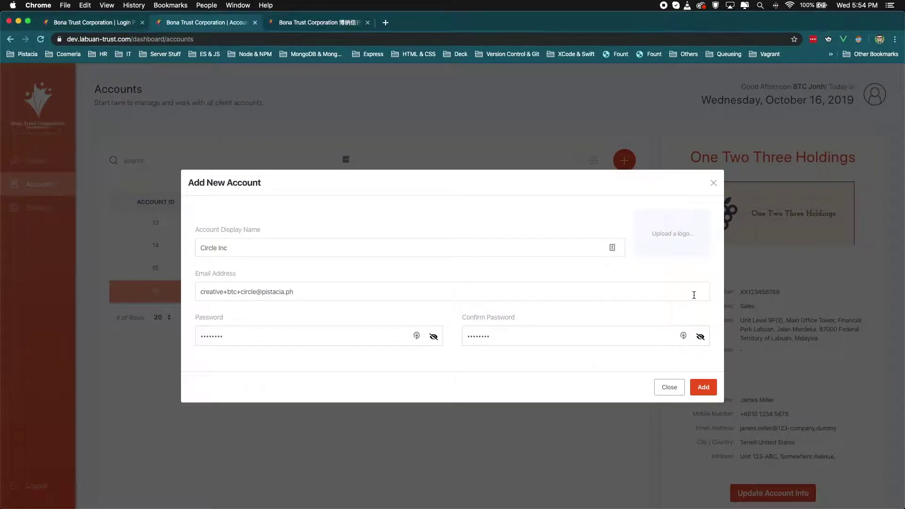
click(701, 387)
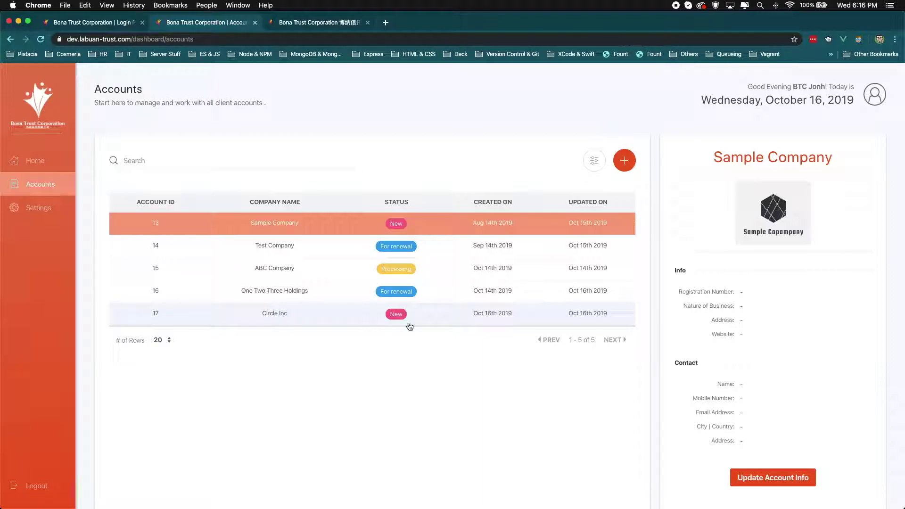
click(409, 325)
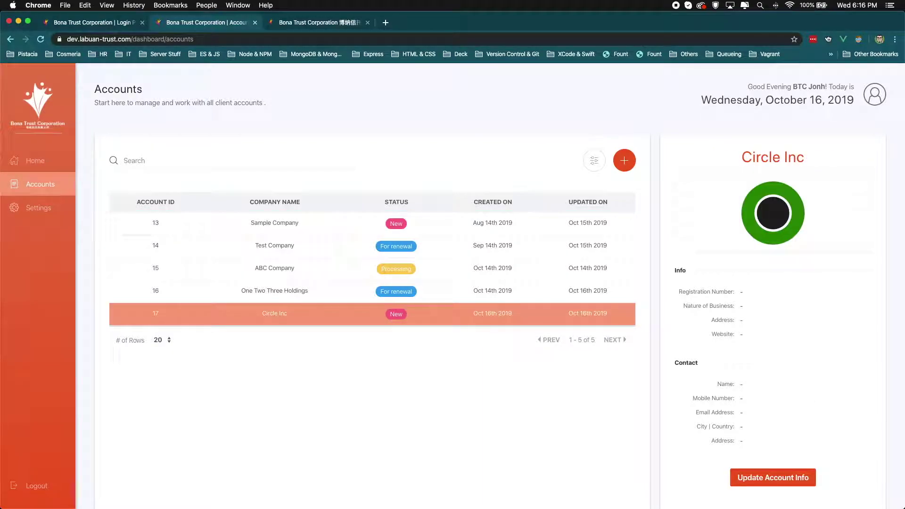
click(758, 478)
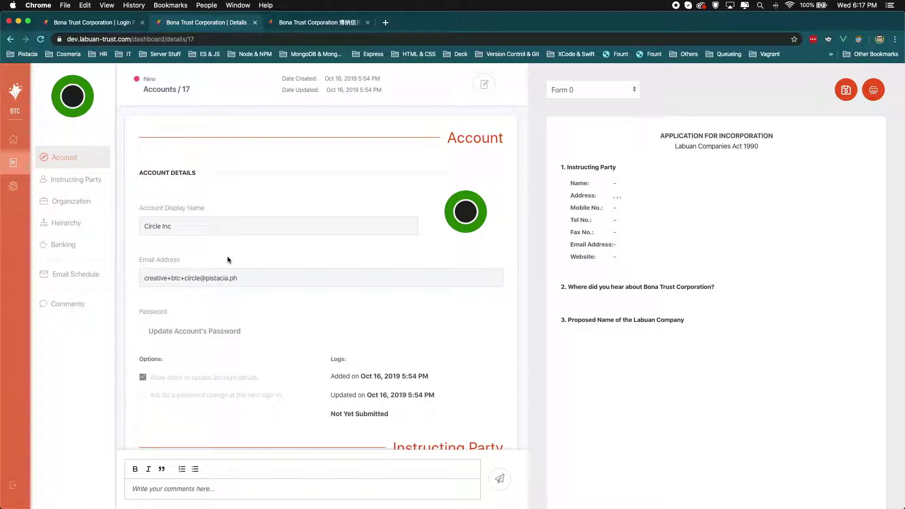
scroll(231, 358, down, 1)
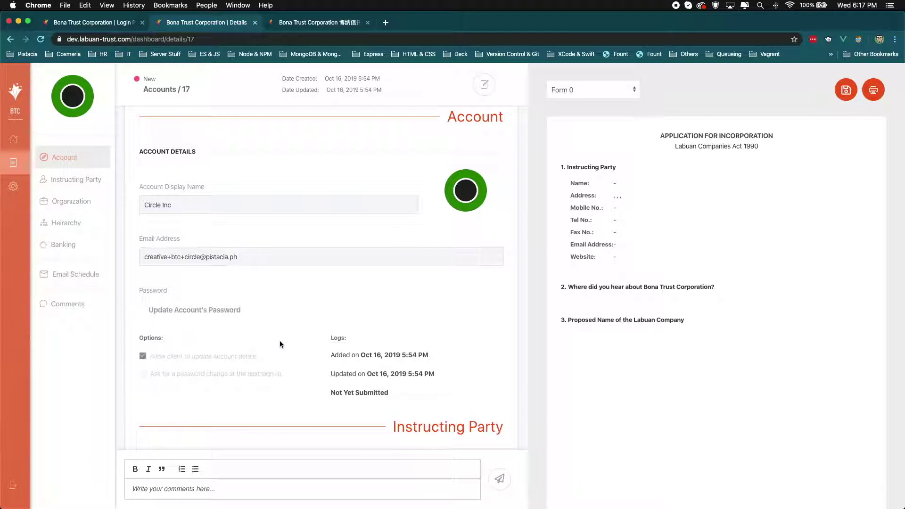
drag(150, 357, 267, 359)
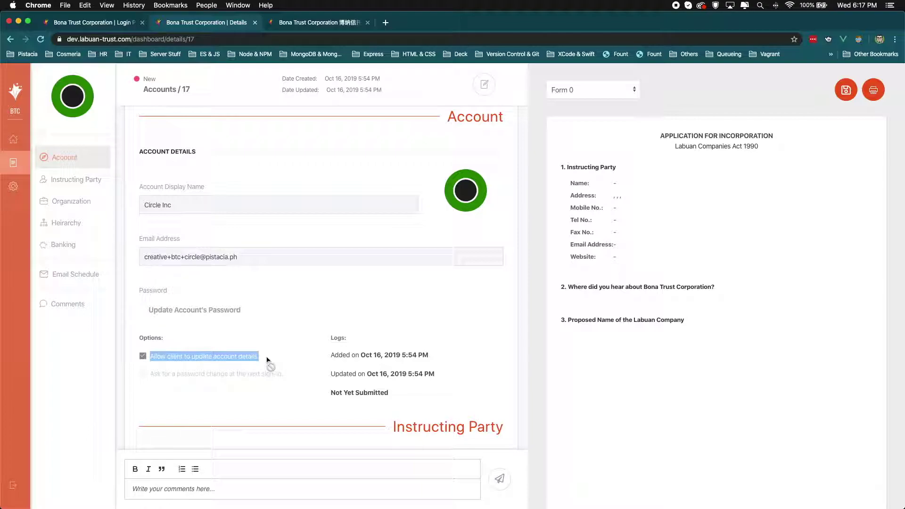
click(267, 386)
drag(284, 377, 151, 377)
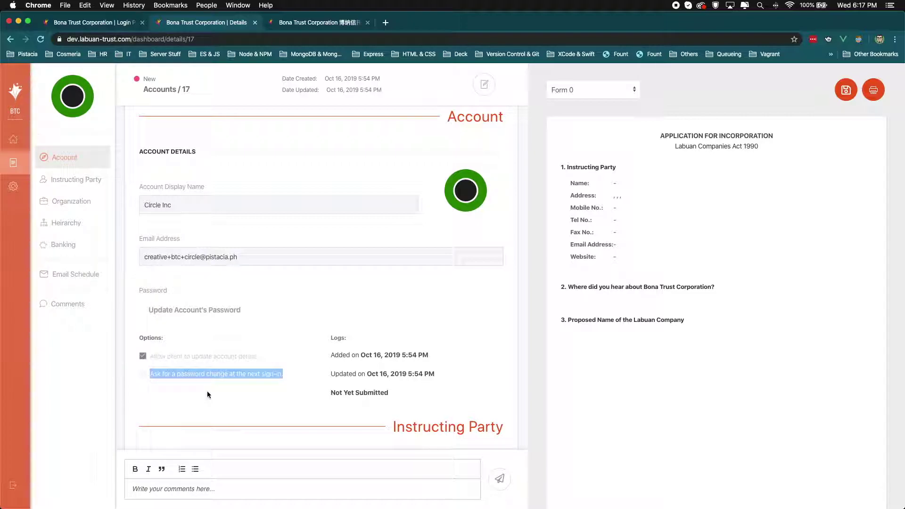
scroll(194, 357, up, 2)
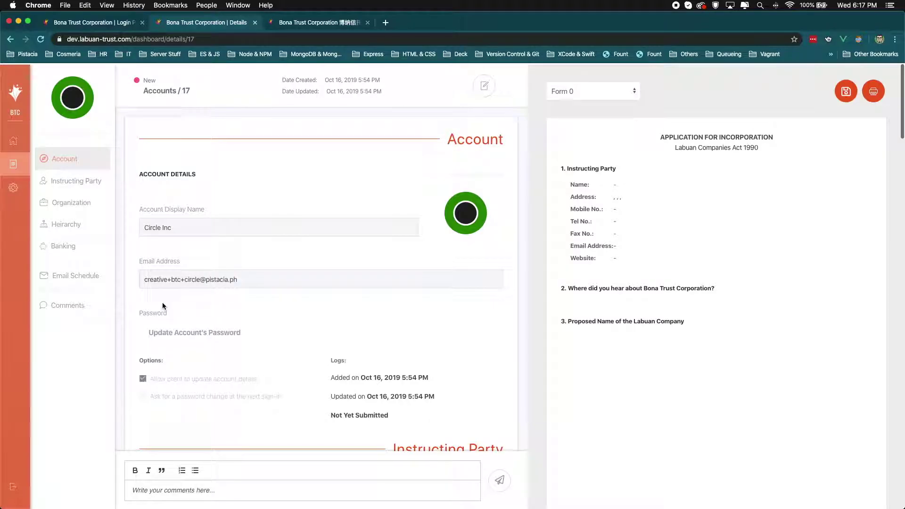
click(9, 161)
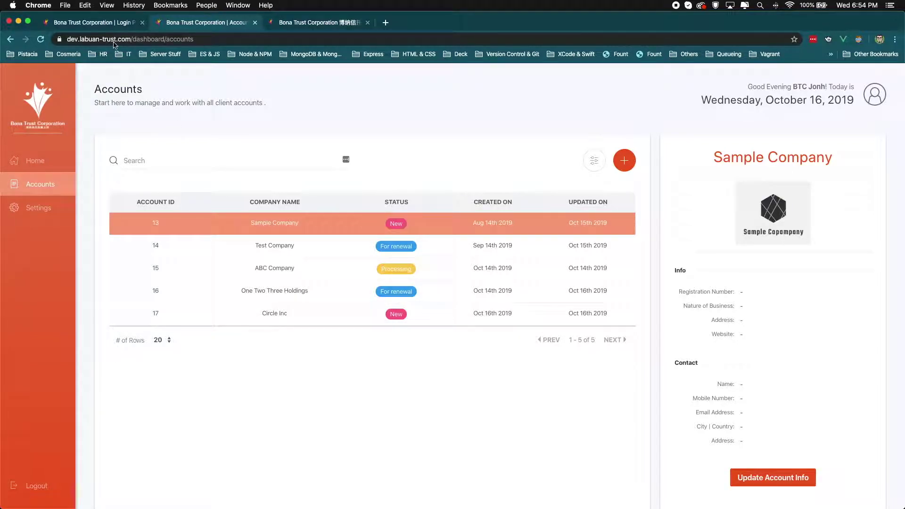
Step: Sign in as the new client on the login tab using the saved credentials
click(103, 24)
click(471, 236)
text(creat)
key(Down)
key(Return)
key(Return)
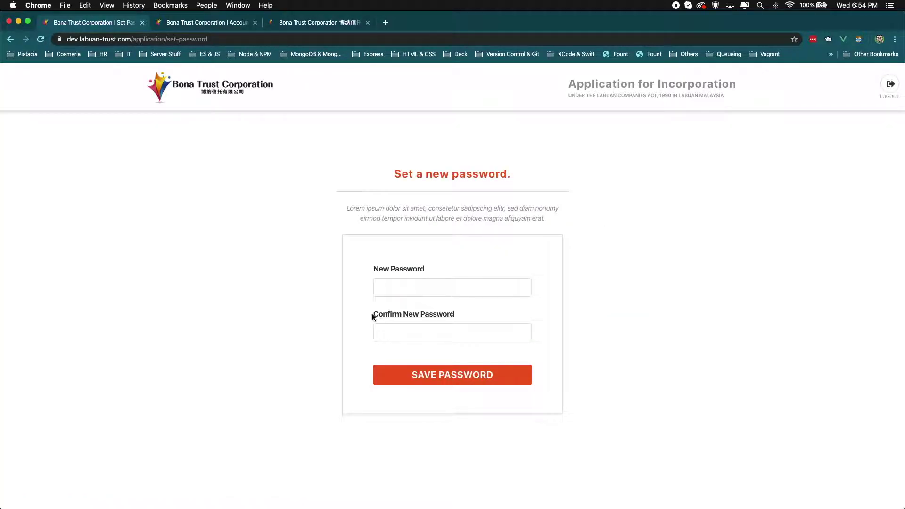
Step: Set and confirm the client's new password
click(392, 288)
text(•••••••••••)
key(Tab)
text(•••••••••••)
key(Return)
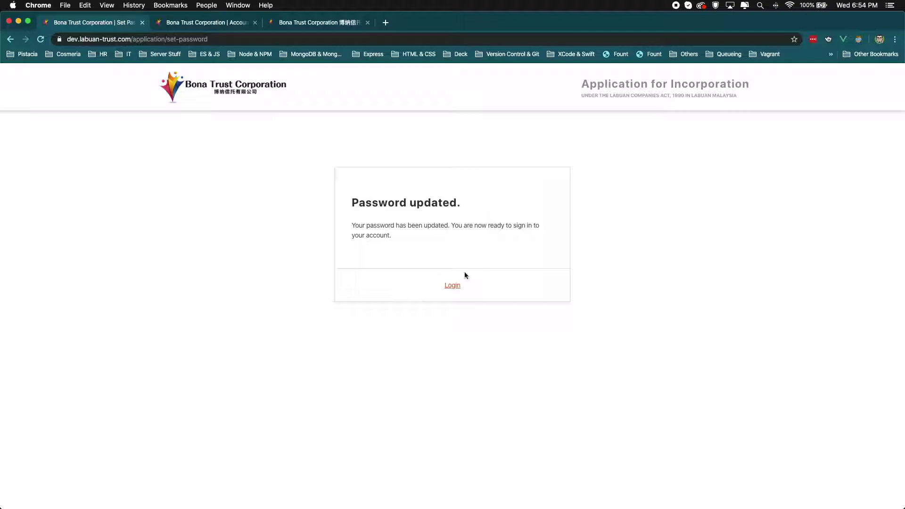
Step: Sign in again with the client's e-mail address and the new password
click(455, 286)
click(462, 237)
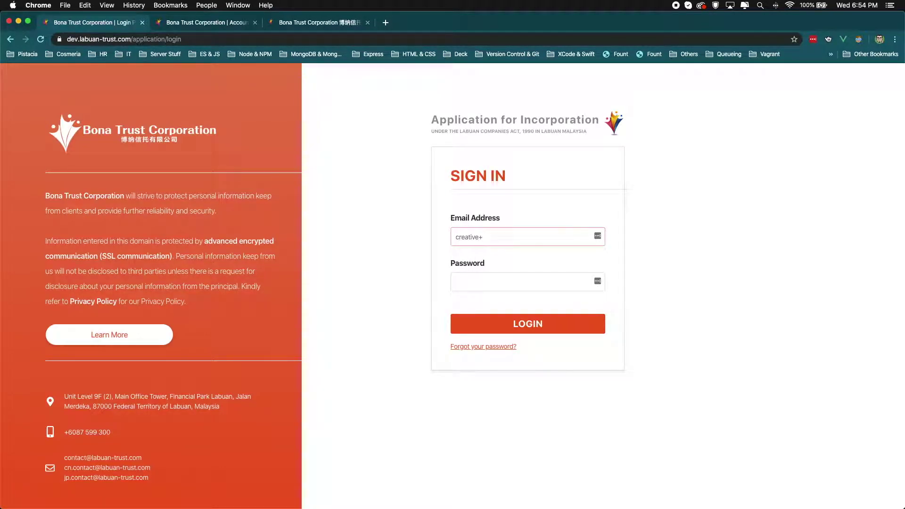
key(Tab)
text(•••••••••••)
key(Return)
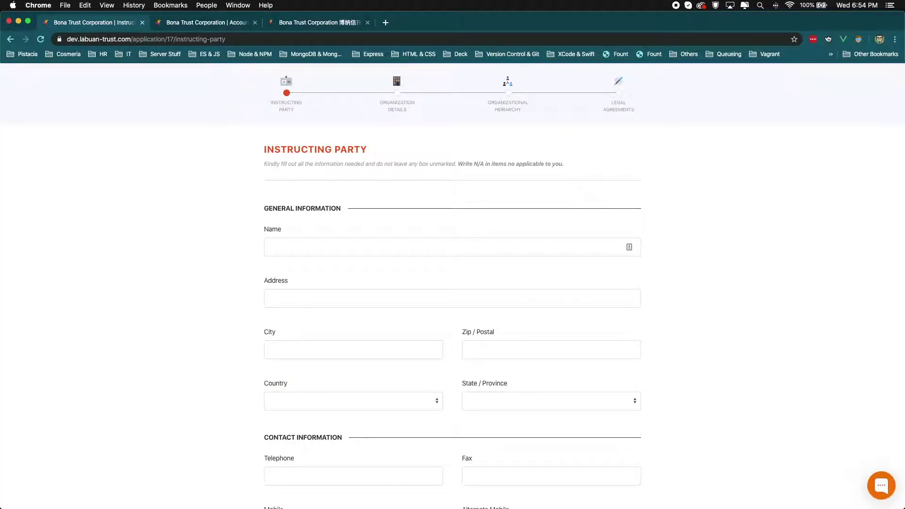
scroll(443, 234, up, 2)
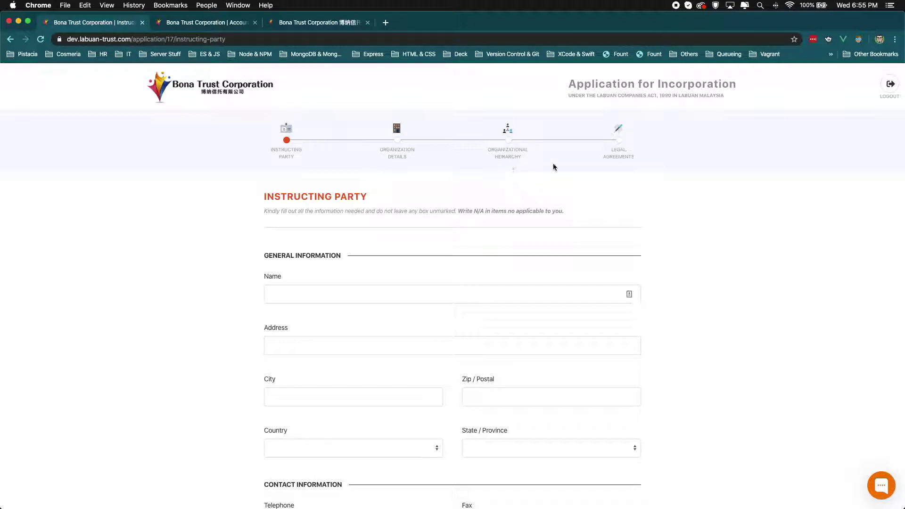
scroll(635, 259, down, 9)
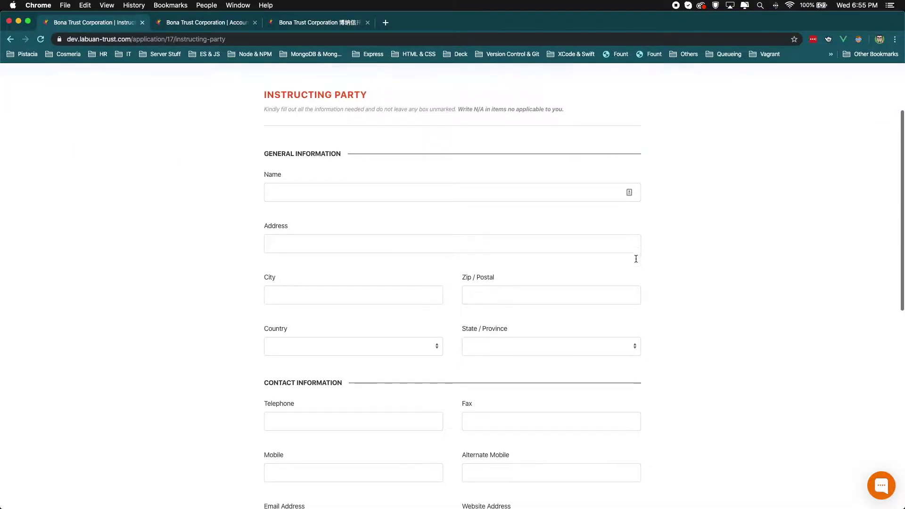
click(630, 419)
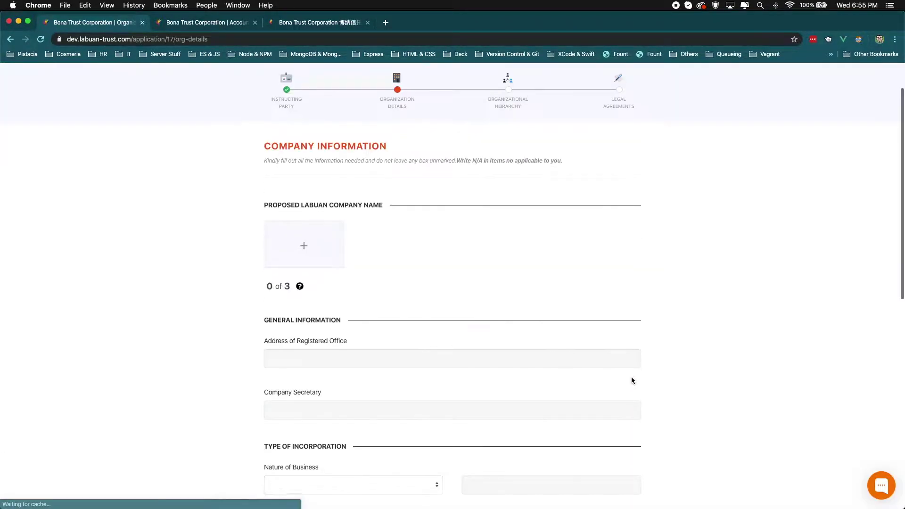
scroll(632, 377, down, 2)
scroll(632, 380, down, 7)
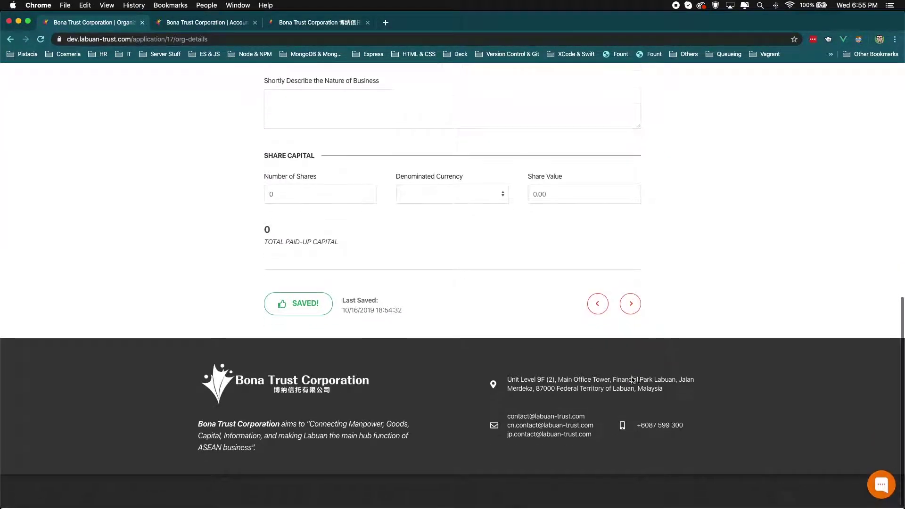
click(630, 305)
scroll(618, 324, down, 3)
click(631, 278)
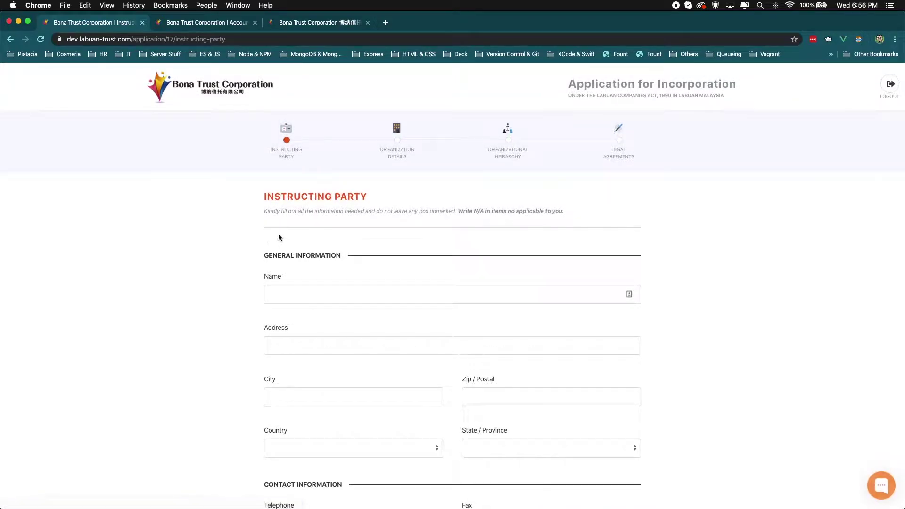
Step: Enter the instructing party's name and address
click(285, 288)
text(John Circle)
key(Tab)
text(Unit 123, Somewhere Gallery)
click(349, 394)
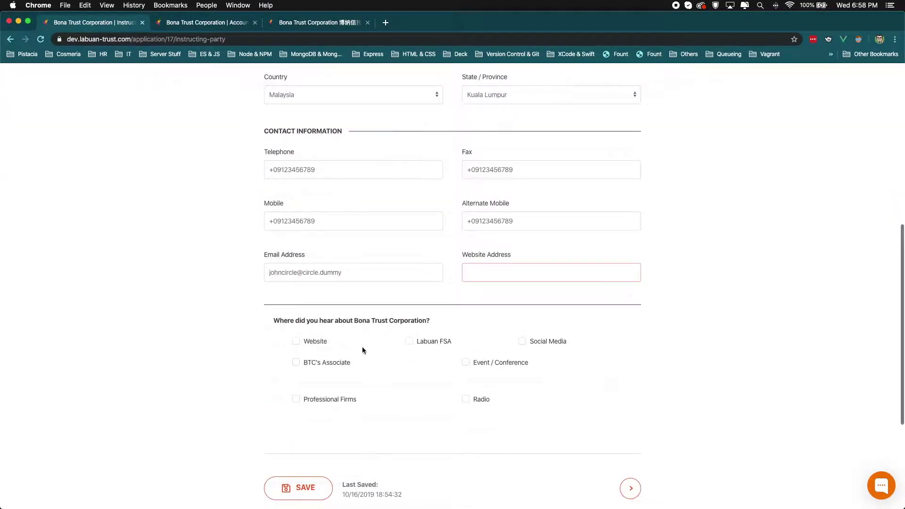
Step: Tick Website, Labuan FSA, Social Media and BTC's Associate as referral sources, save, and continue
click(363, 341)
click(420, 341)
click(542, 343)
click(344, 362)
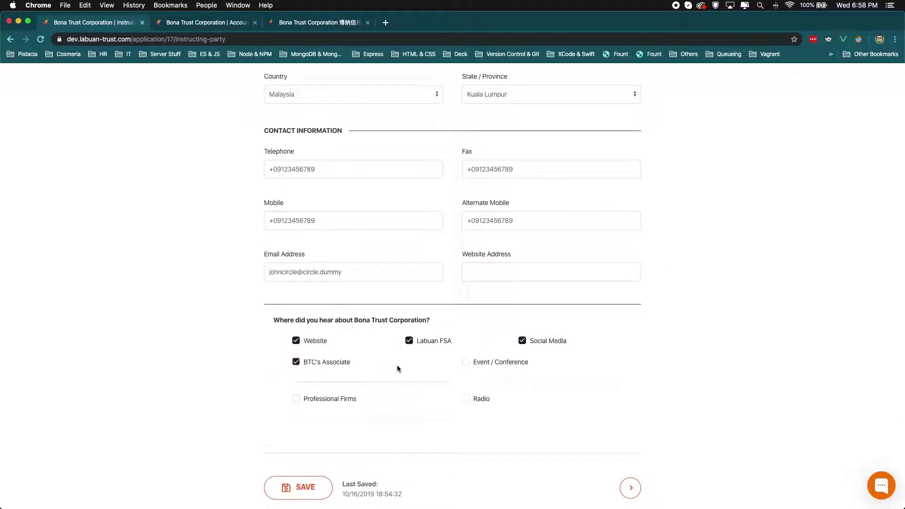
scroll(397, 368, down, 2)
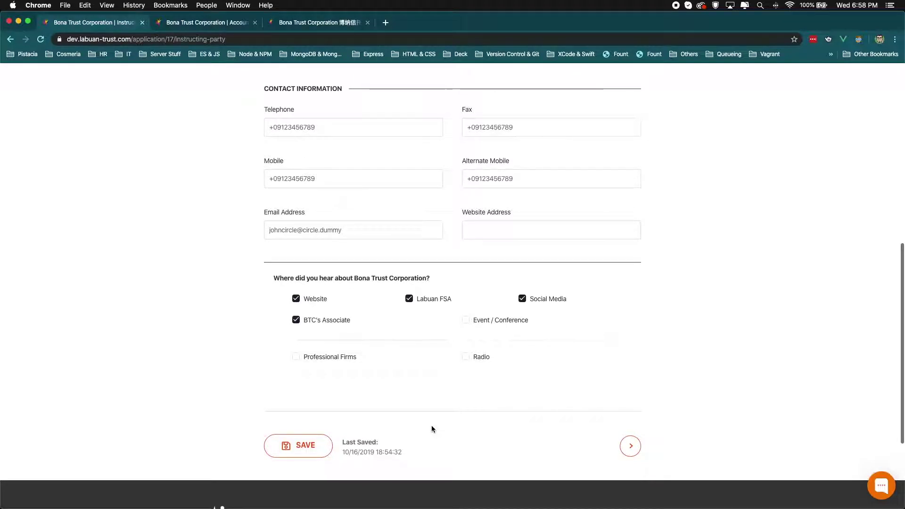
click(323, 451)
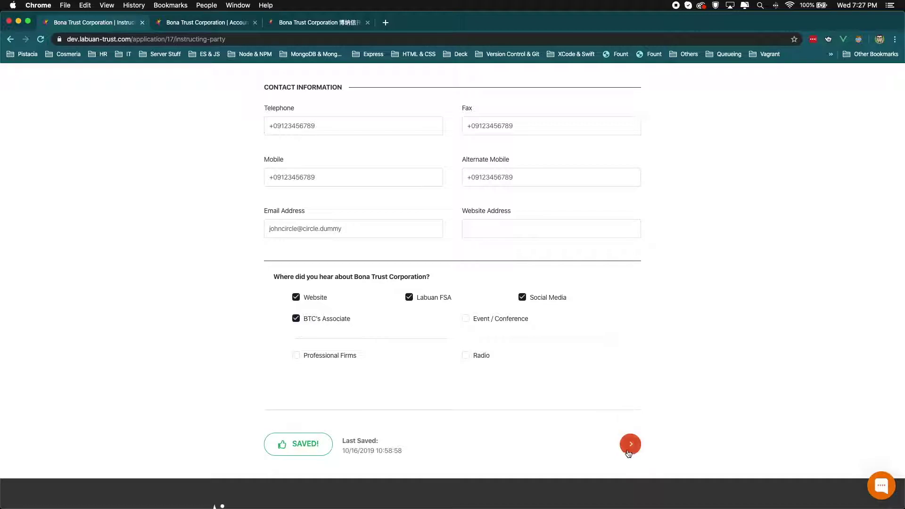
click(630, 444)
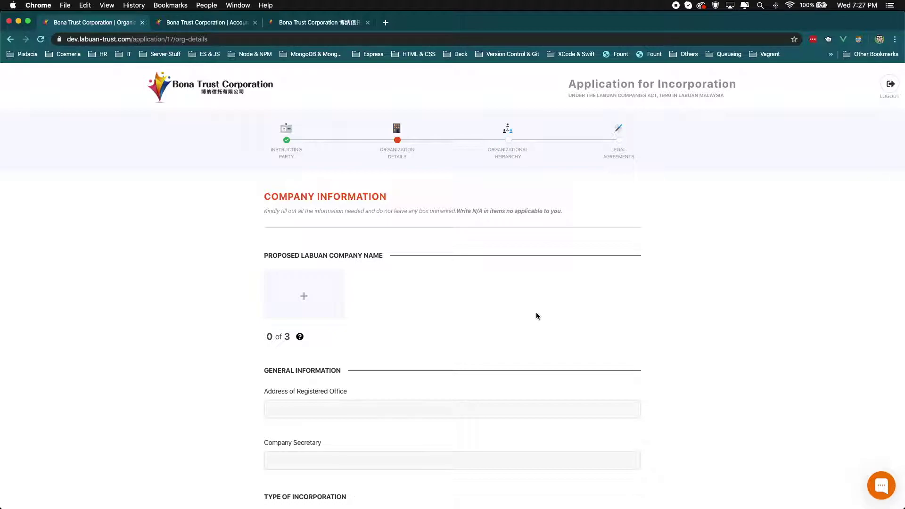
Step: Open and then close the Chaport support chat, leaving the Company Information form clear
click(877, 489)
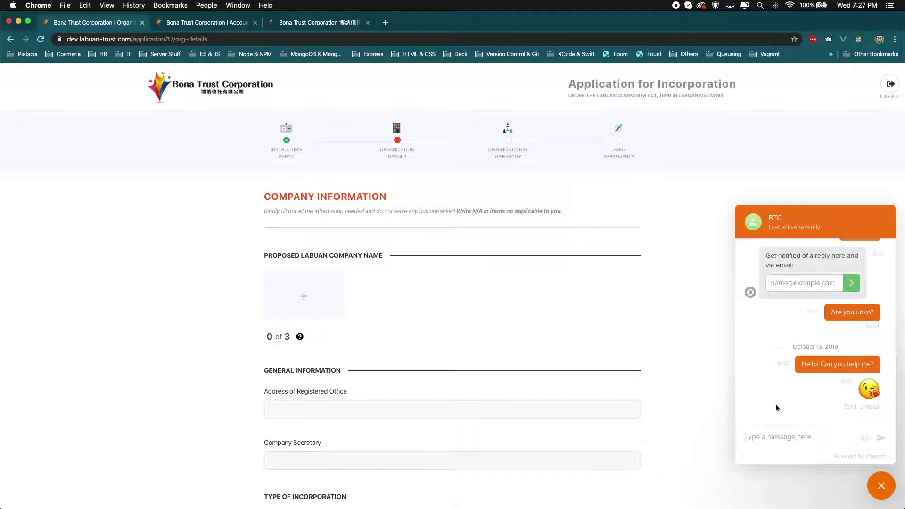
click(879, 487)
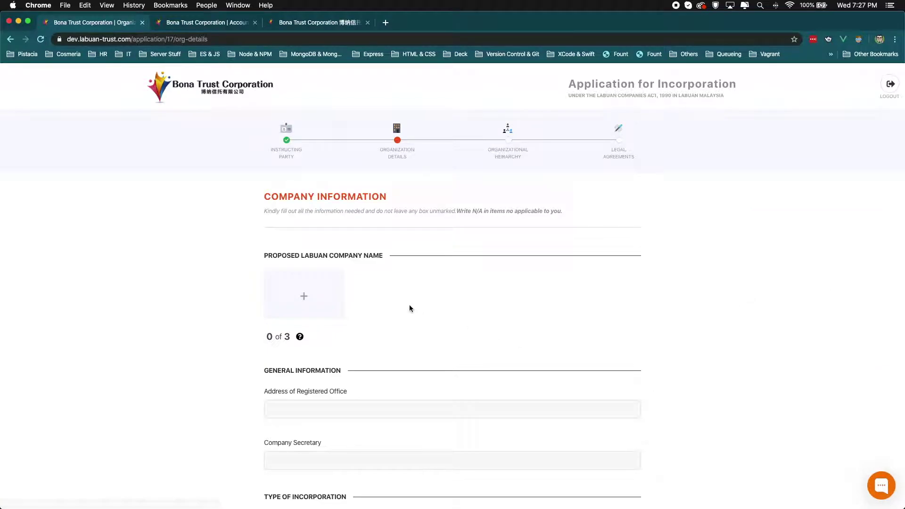
Step: Add 'Circle Inc Holdings' as a proposed company name and enter a share value of 100
click(307, 300)
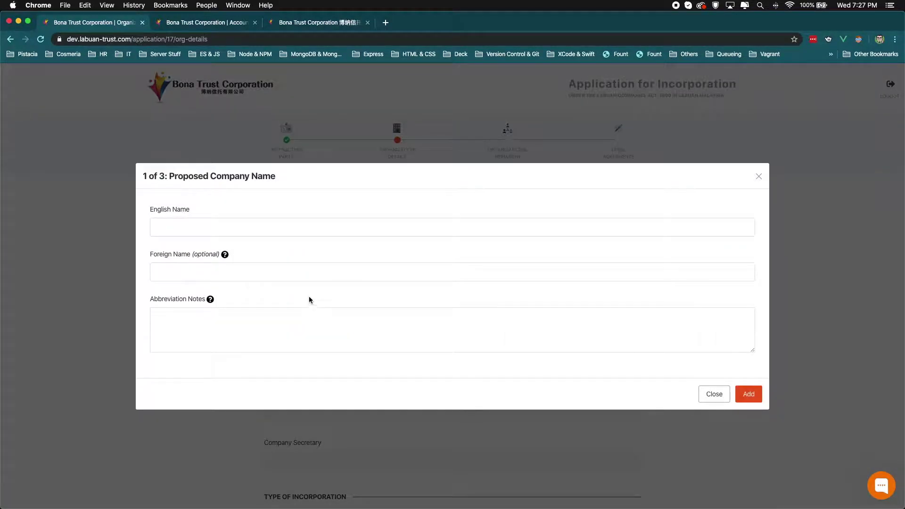
click(316, 223)
text(Circle Inc Holdings)
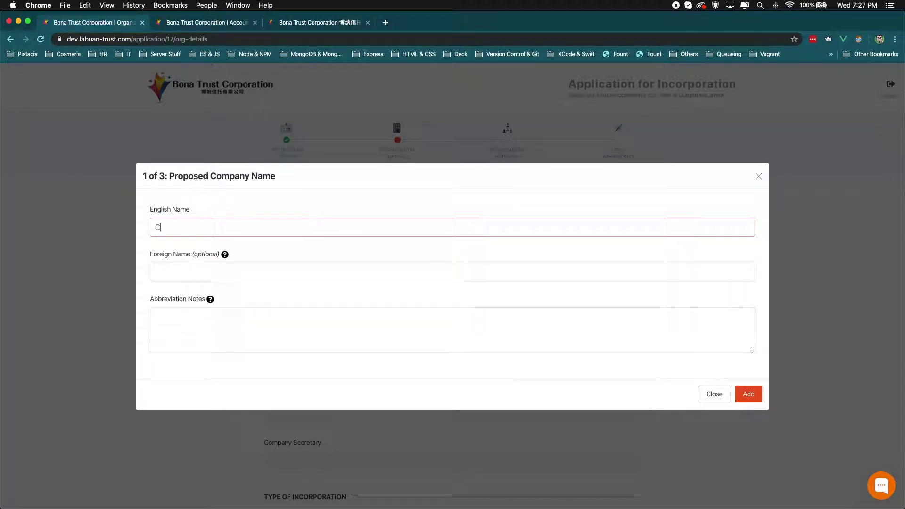
click(742, 395)
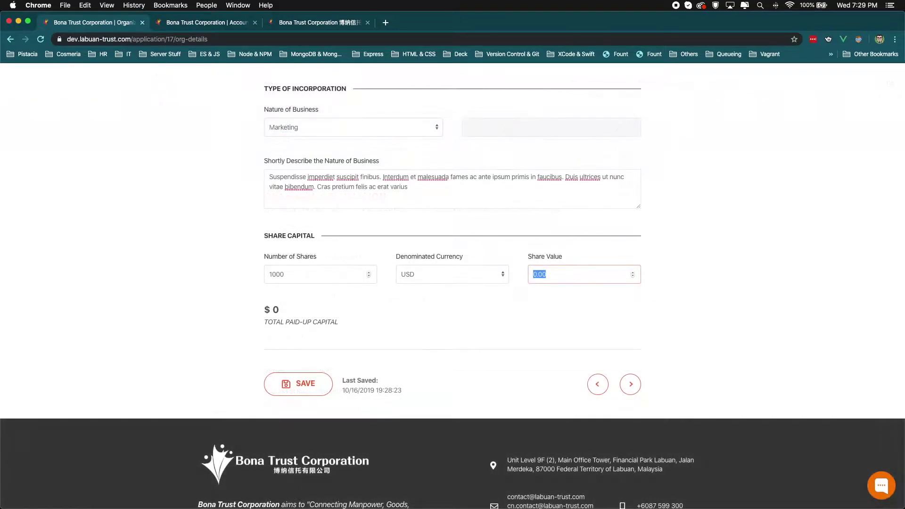
text(100)
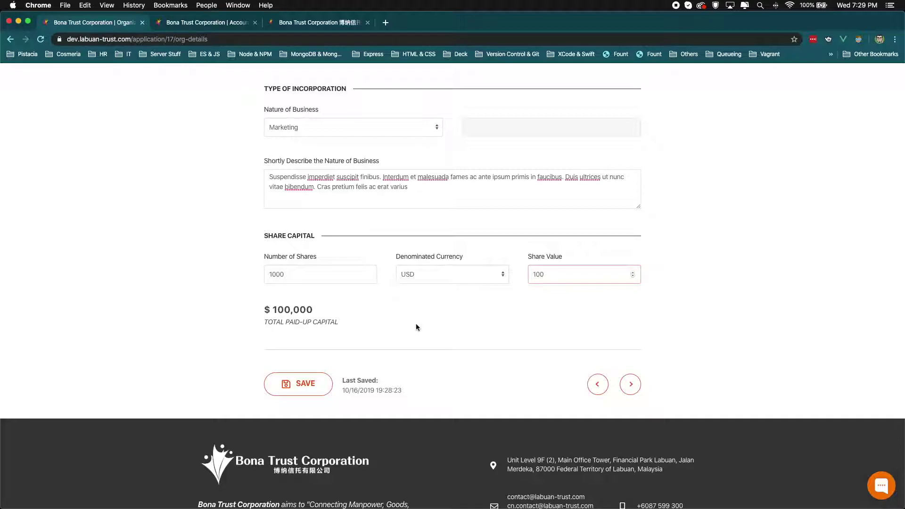
Step: Proceed to the next application step, bringing up the save-before-proceeding prompt
click(630, 384)
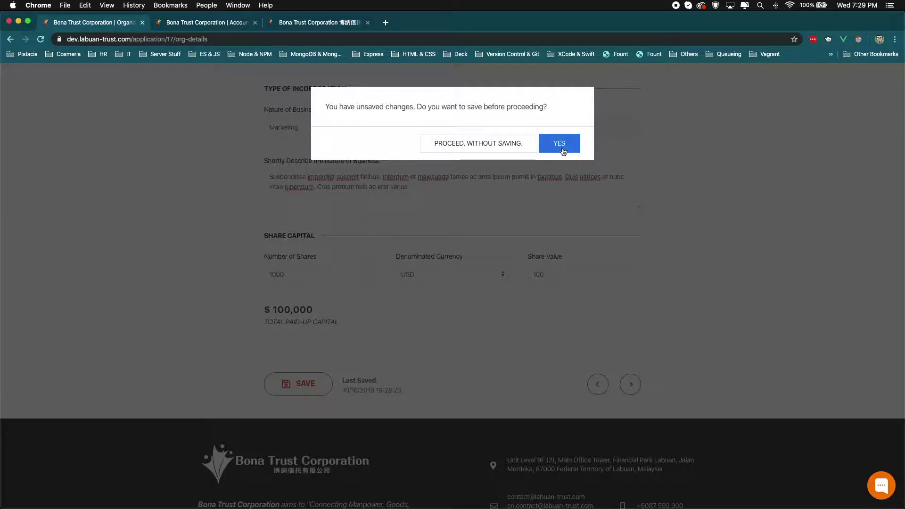
Step: Save the organization details and begin adding a director on the Organizational Hierarchy step
click(562, 150)
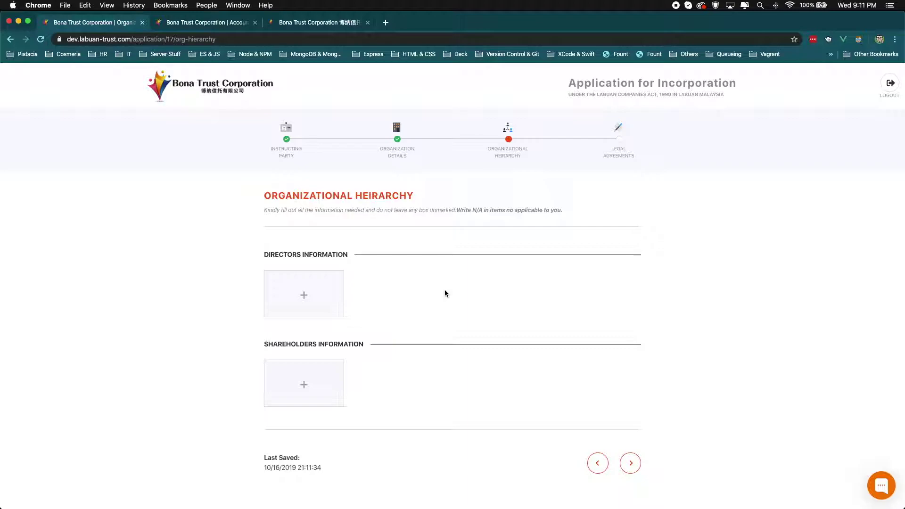
click(328, 300)
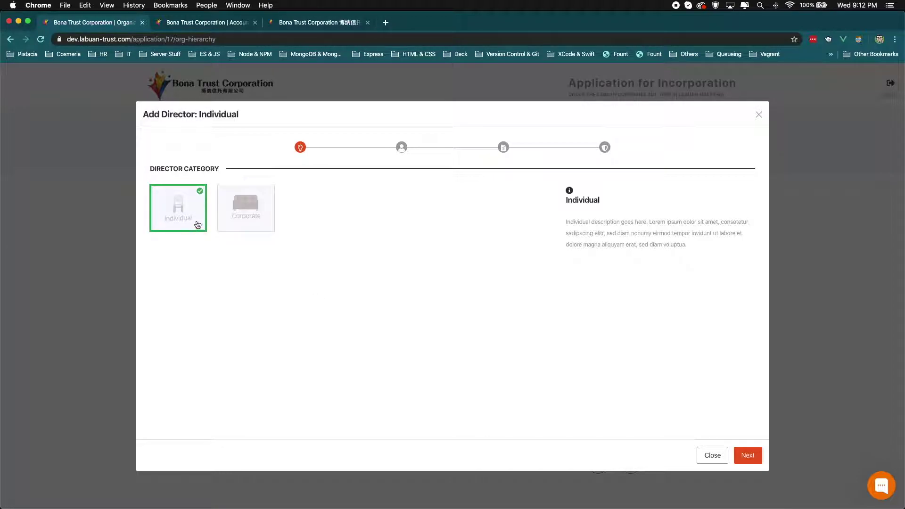
Step: Add an individual director, entering their name and answering No to the legal questions
click(746, 456)
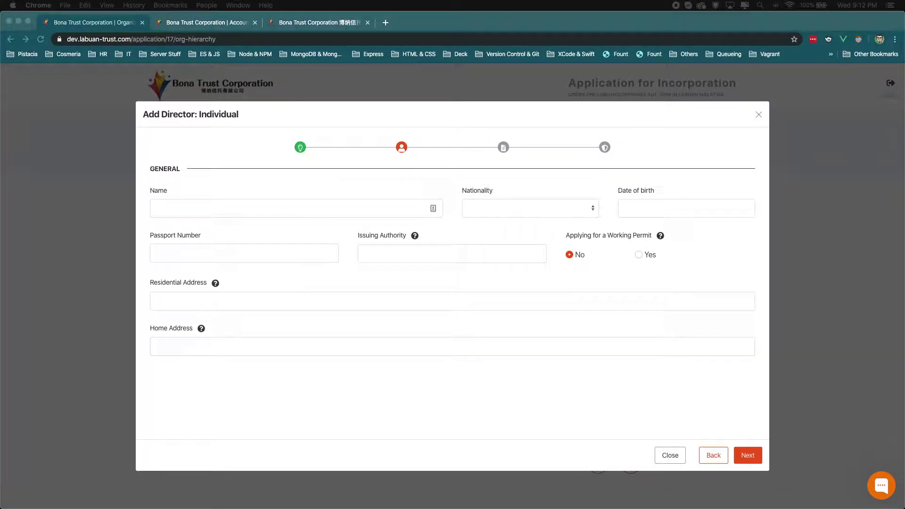
click(228, 206)
text(Superma)
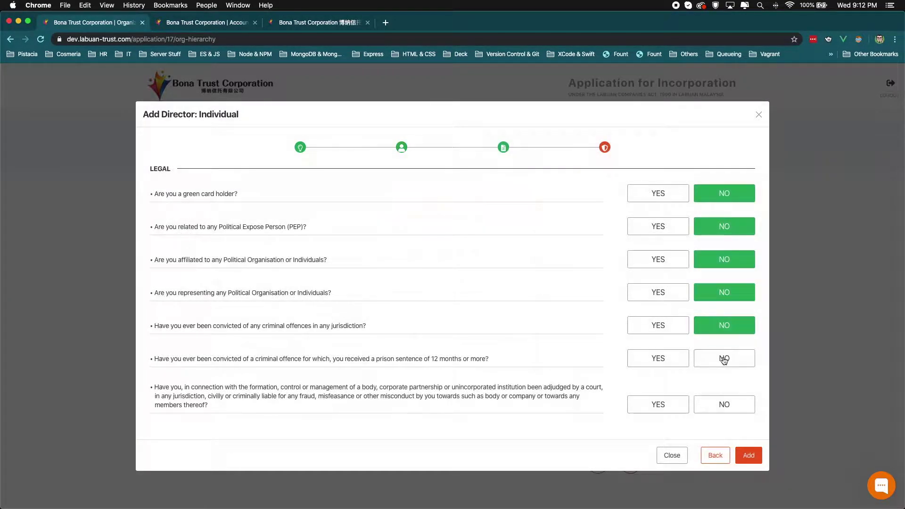
click(724, 359)
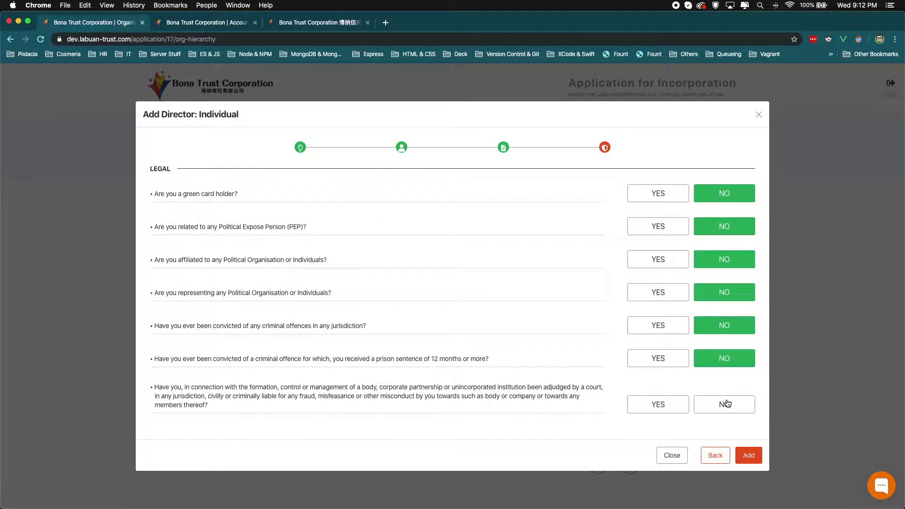
click(726, 404)
click(754, 453)
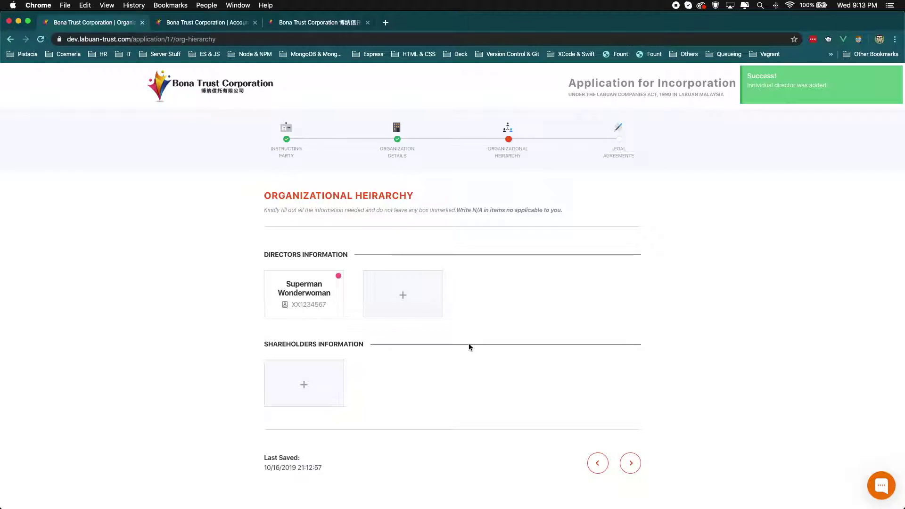
Step: Prepare to add an individual shareholder under Shareholders Information
mouse_move(277, 312)
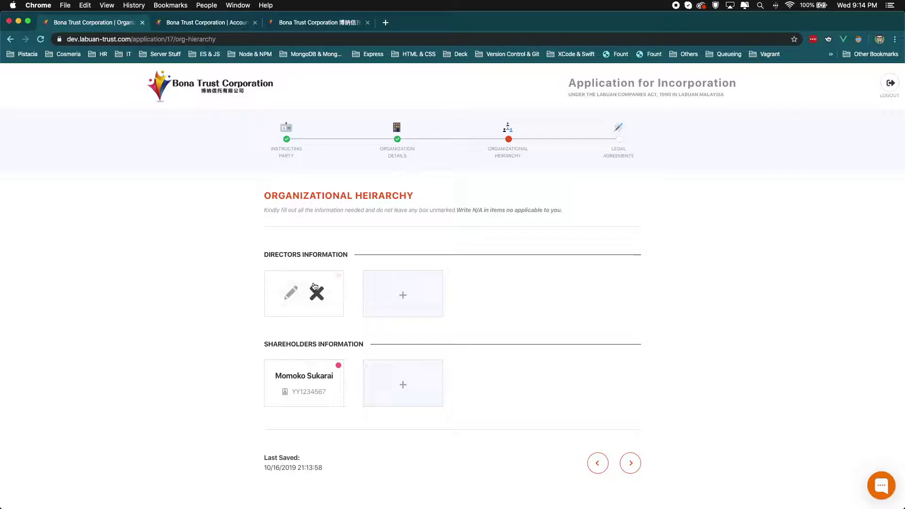
Step: Attach the director's passport, proof of address and reference letter PDFs, then save the director
click(292, 294)
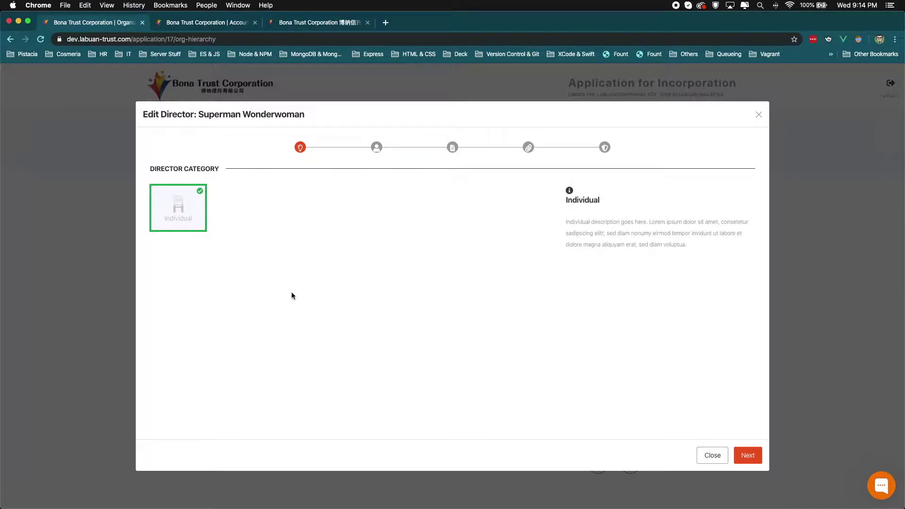
click(528, 151)
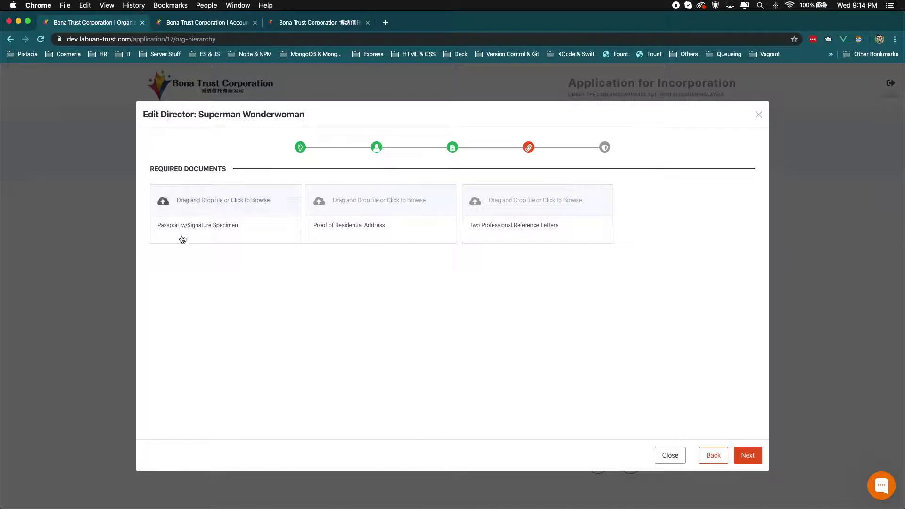
click(259, 213)
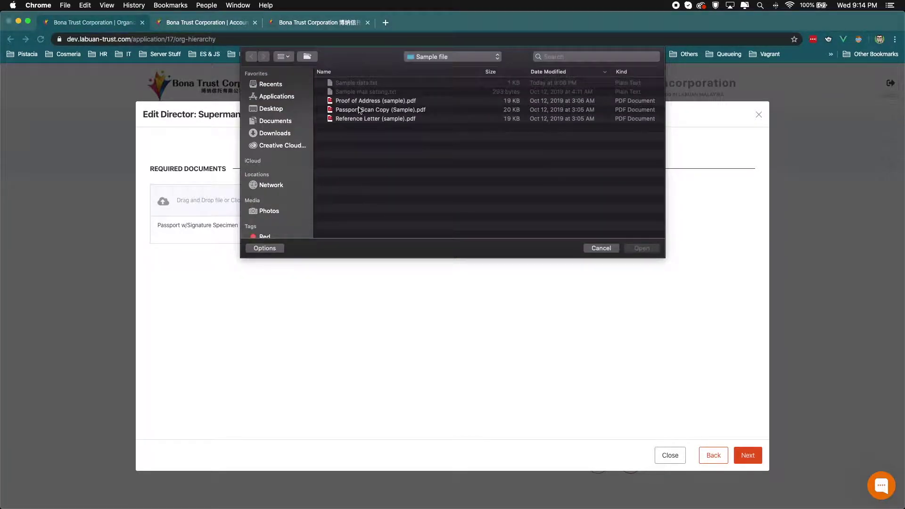
double_click(359, 110)
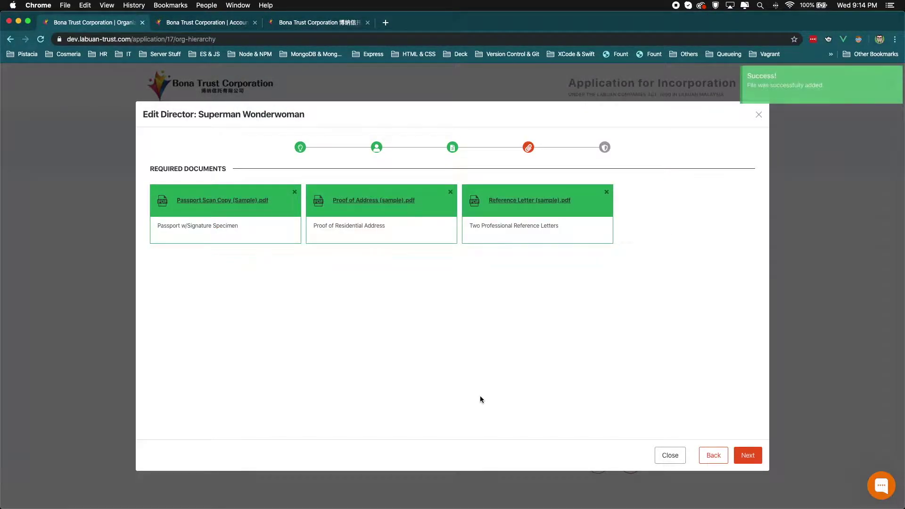
click(744, 455)
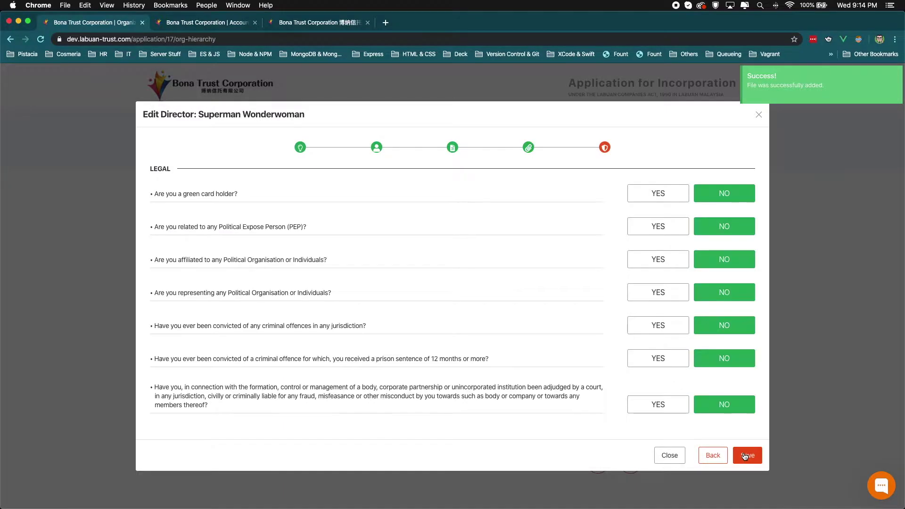
click(744, 455)
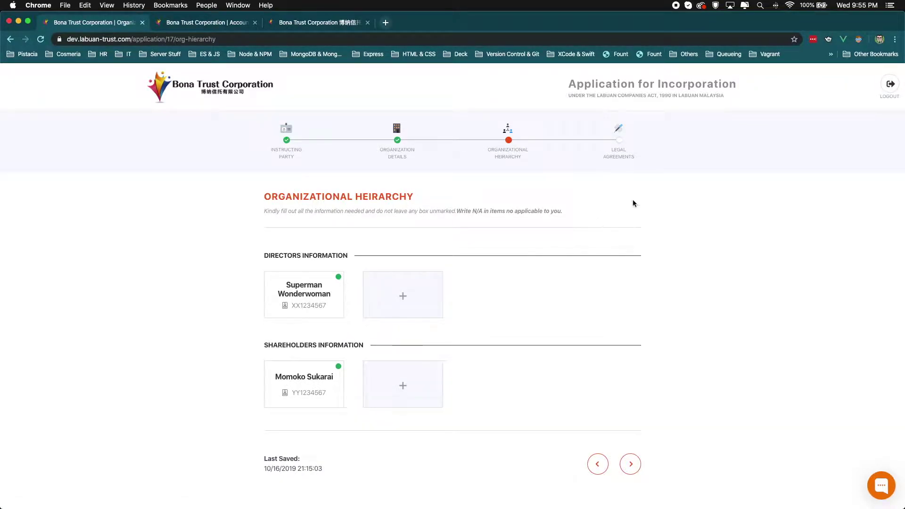
click(886, 90)
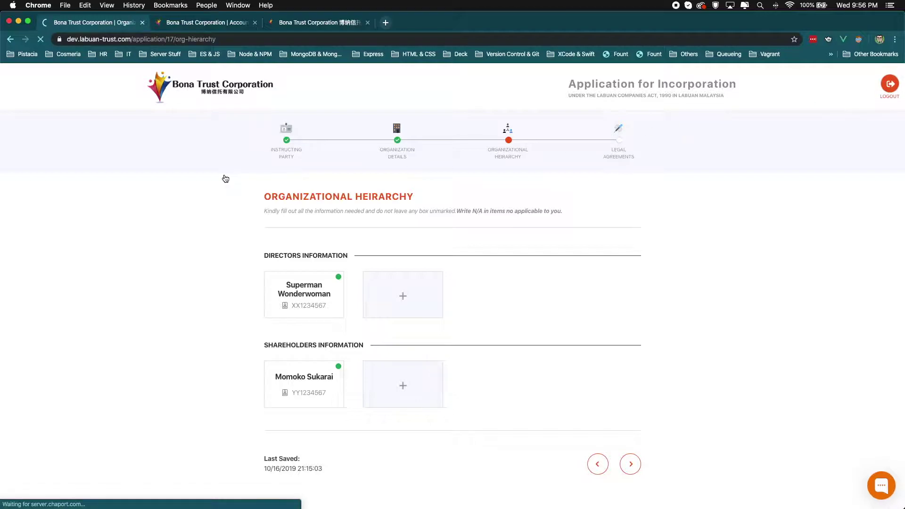
click(217, 23)
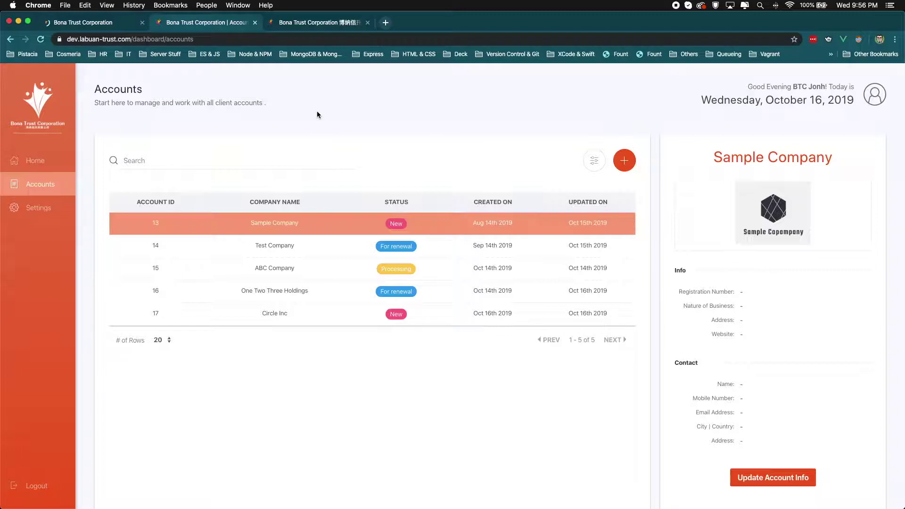
click(339, 314)
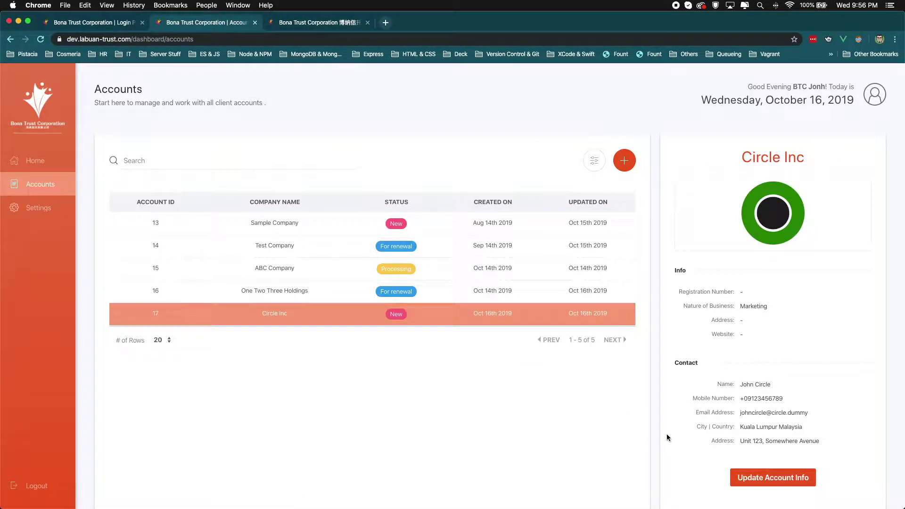
click(757, 480)
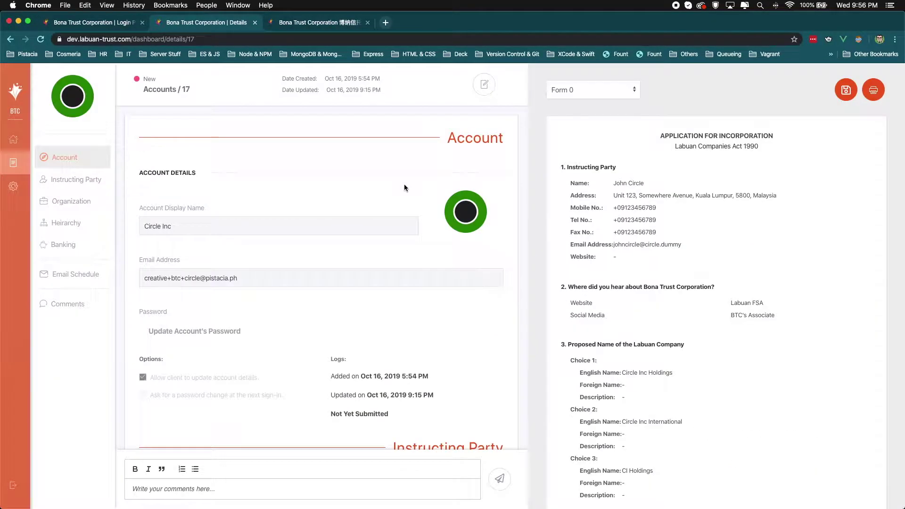
scroll(404, 188, down, 10)
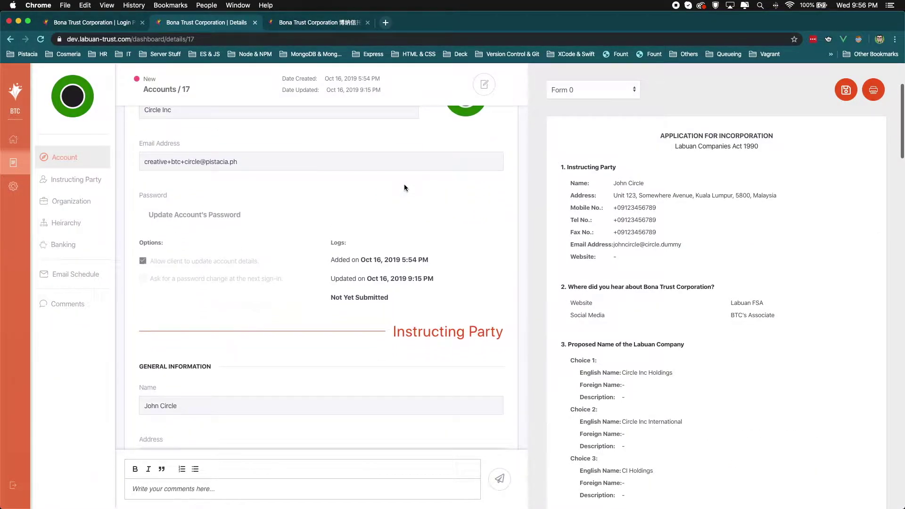
scroll(404, 187, down, 5)
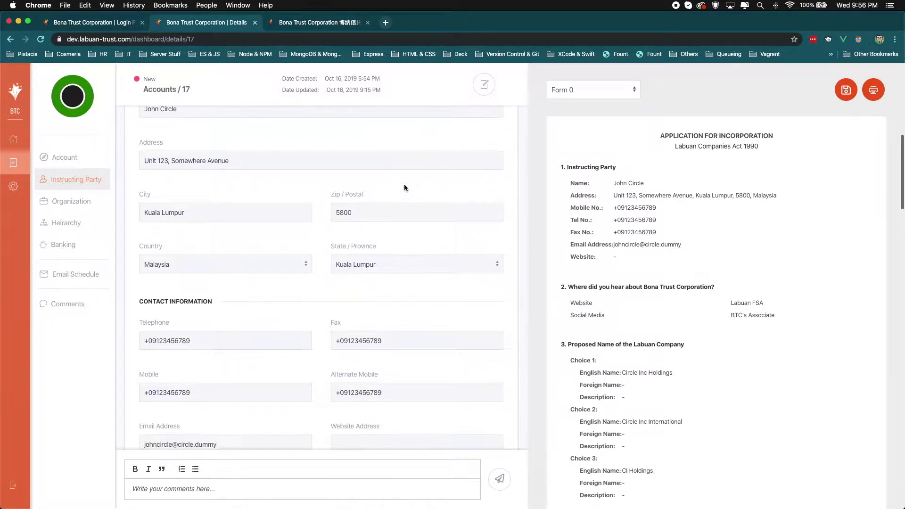
scroll(404, 188, down, 8)
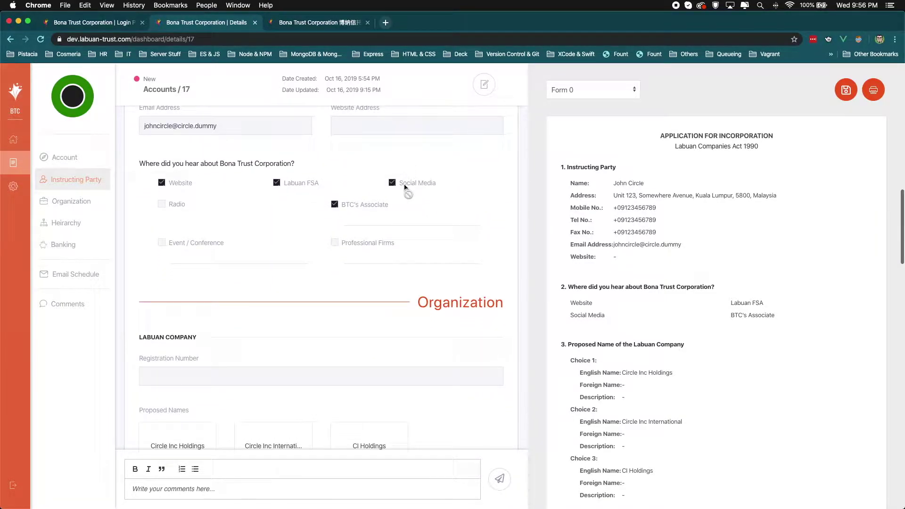
scroll(404, 188, down, 10)
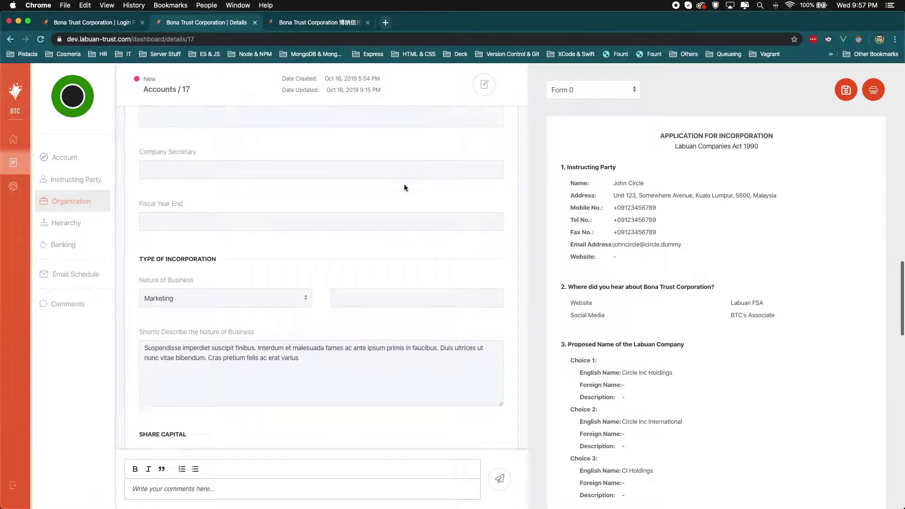
scroll(405, 188, down, 4)
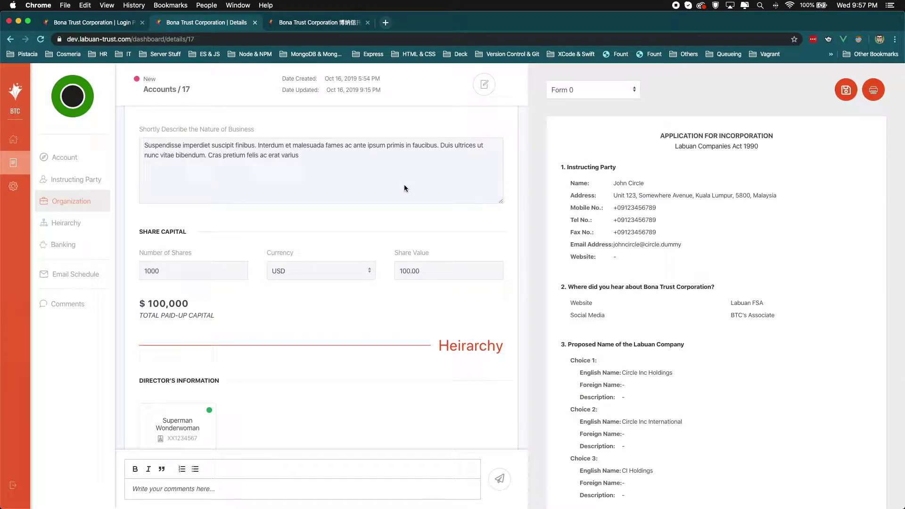
click(483, 84)
click(170, 278)
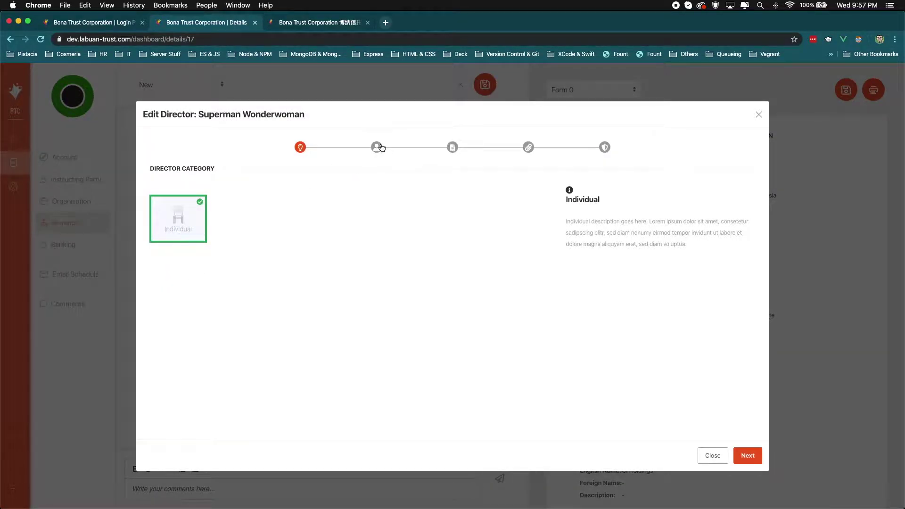
click(376, 147)
click(528, 147)
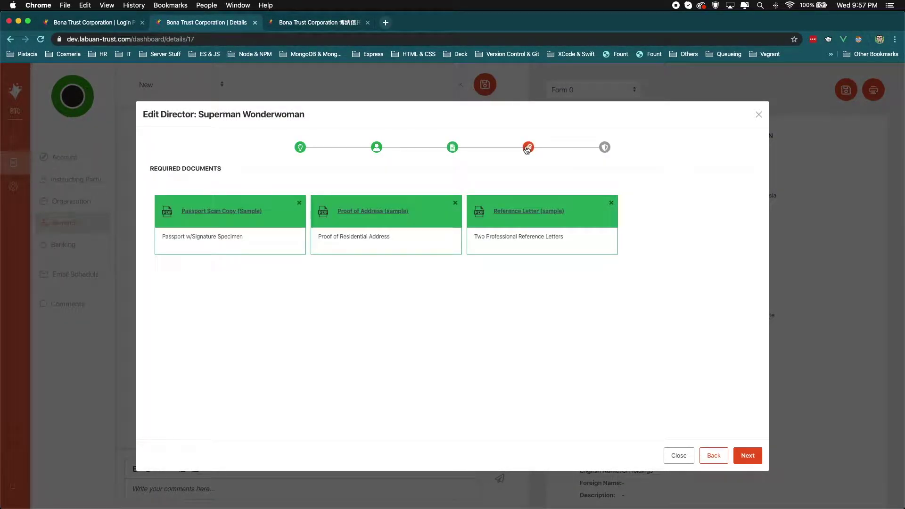
click(678, 455)
scroll(406, 322, up, 10)
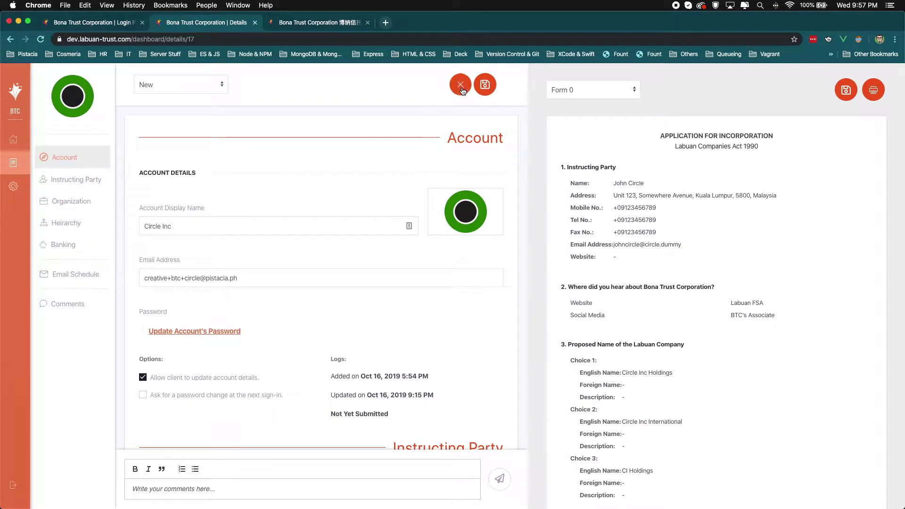
Step: Request a password reset for the client account using its e-mail address
click(86, 23)
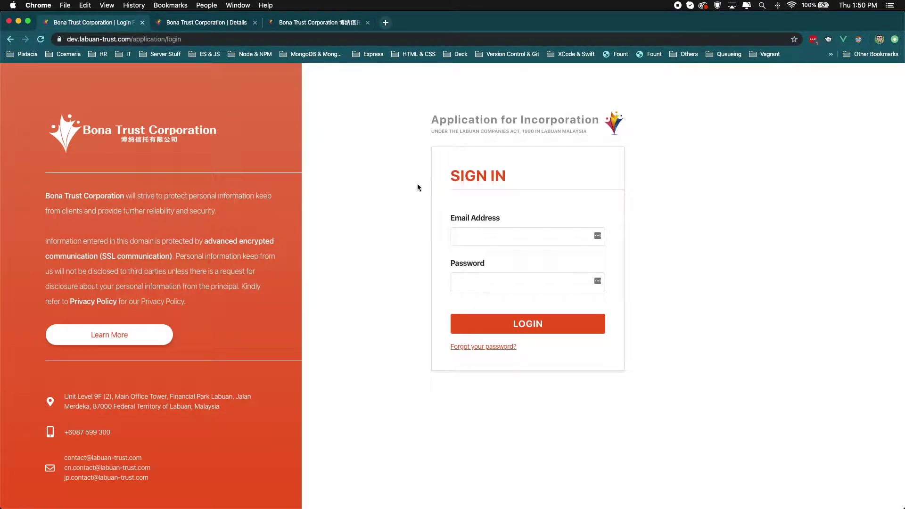
click(469, 347)
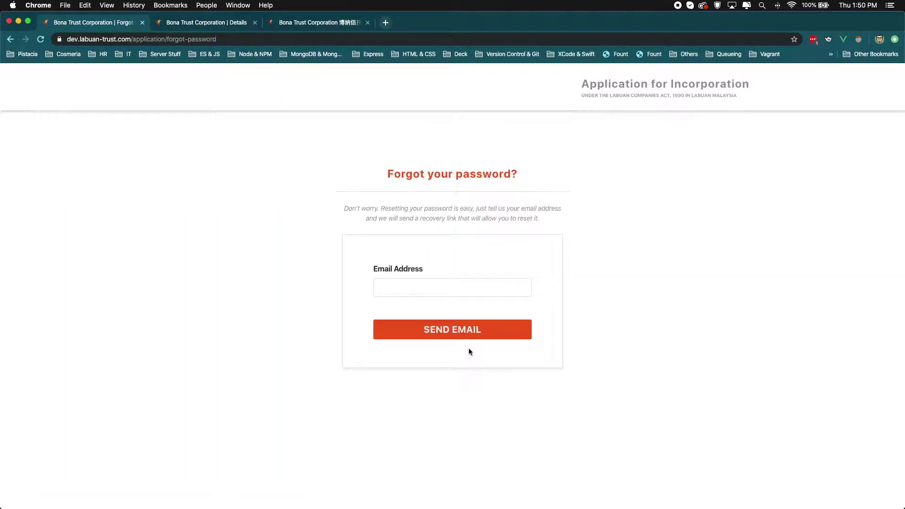
click(433, 284)
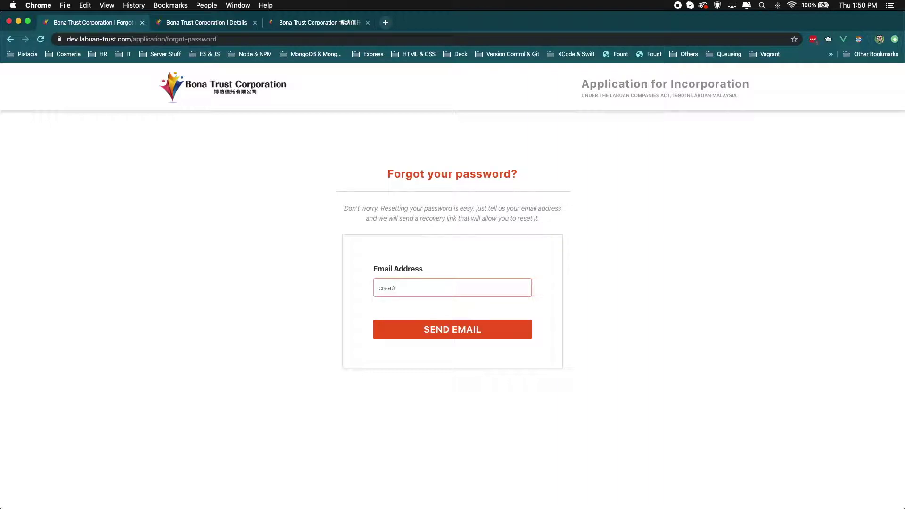
key(Return)
key(Return)
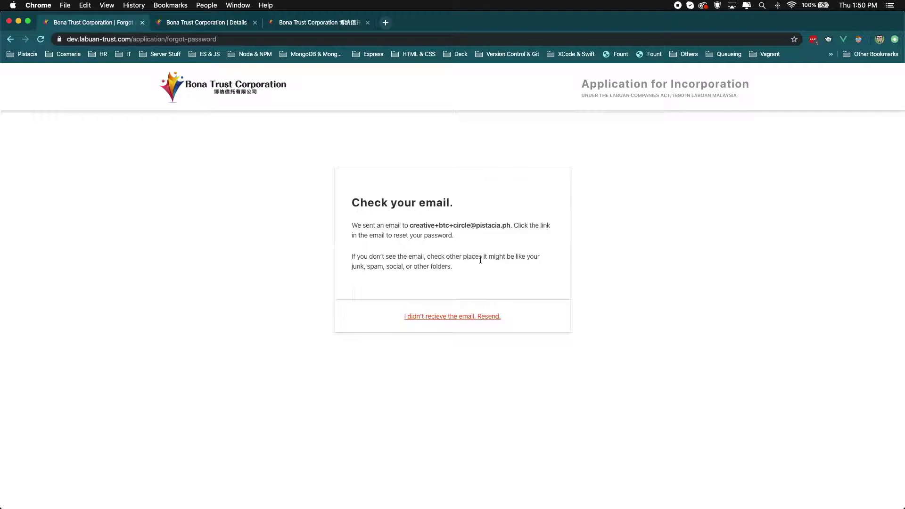
key(ctrl+Up)
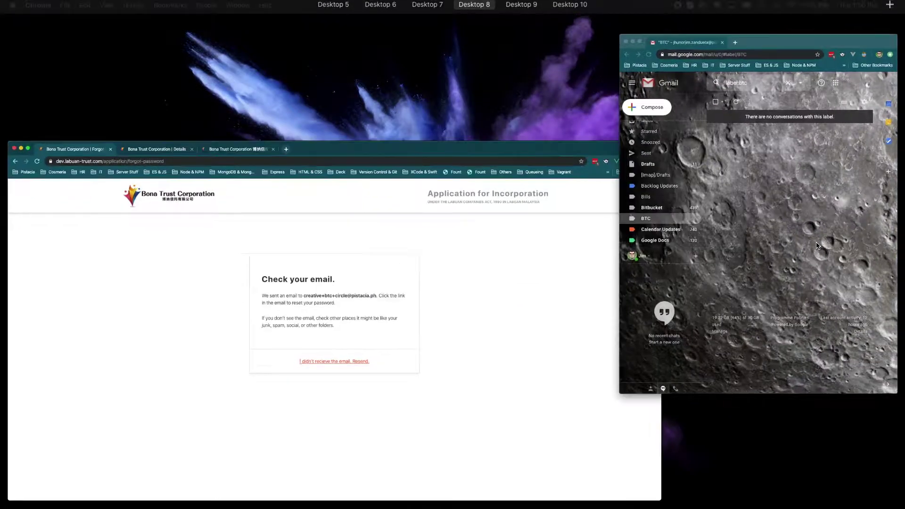
Step: Open the noreply reset email in Gmail and follow its Change password link to the new-password form
click(817, 245)
click(700, 150)
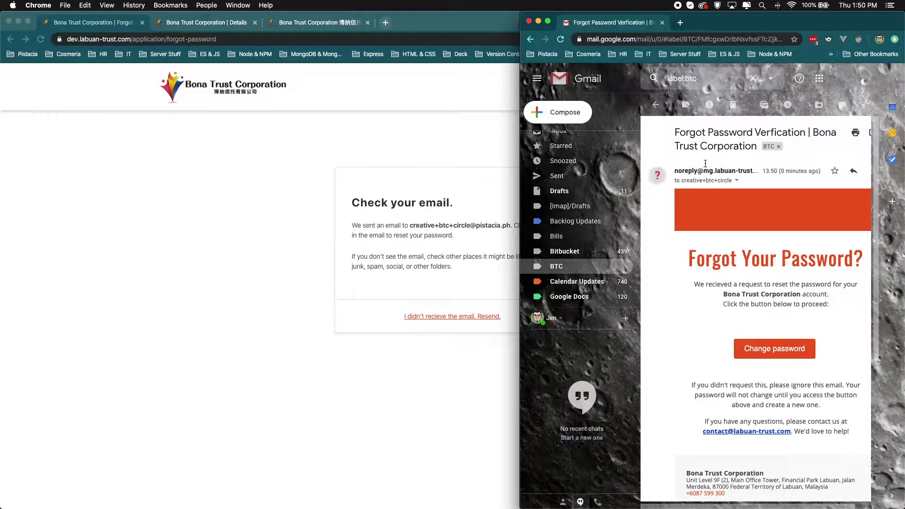
scroll(777, 237, down, 2)
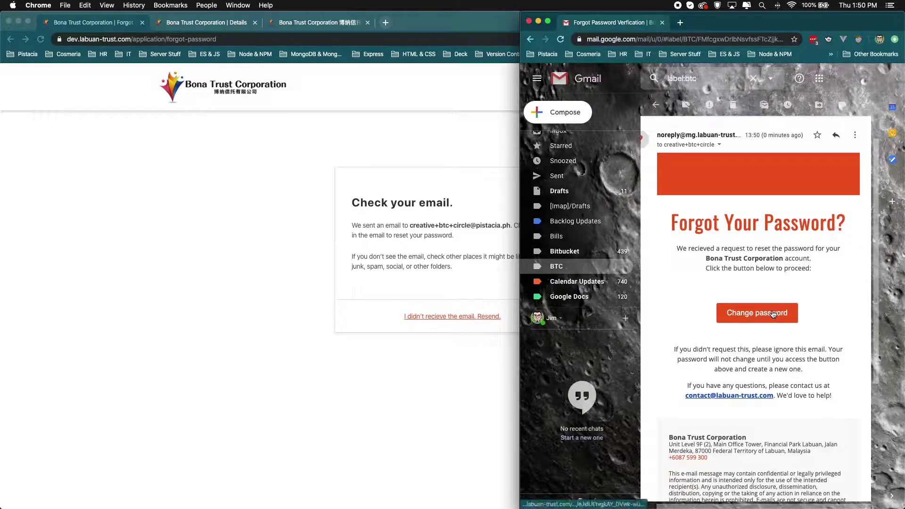
click(772, 315)
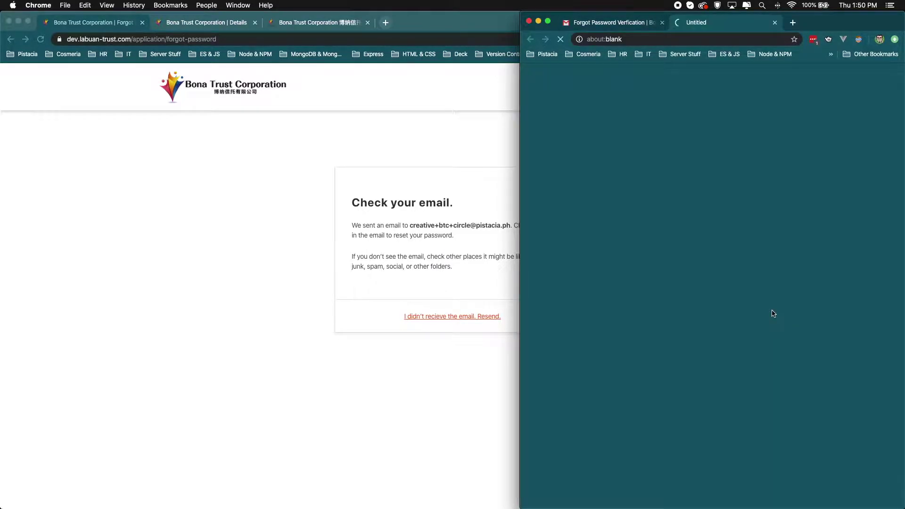
click(421, 288)
Step: Paste the new password into both password fields and save it
key(super+v)
click(402, 333)
key(super+v)
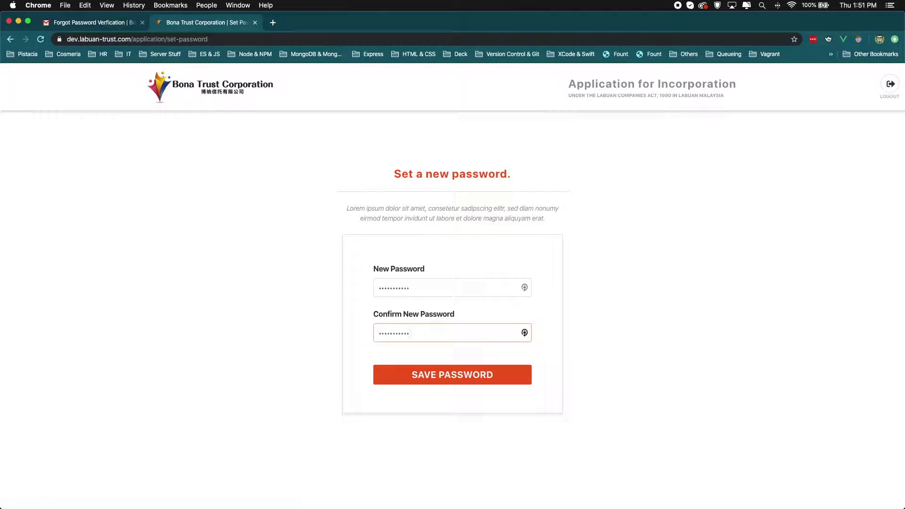
key(Return)
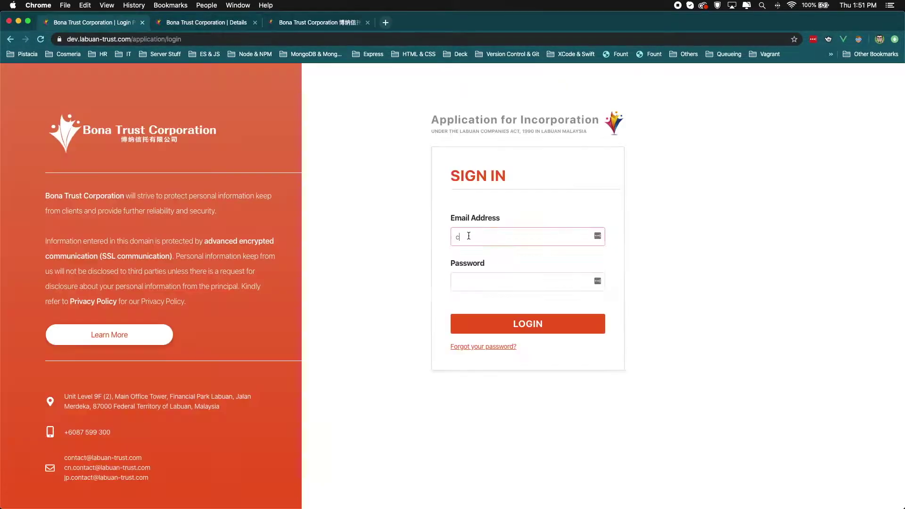
Step: Sign in as the client with the account e-mail and the new password
key(Tab)
text(•••••••••••)
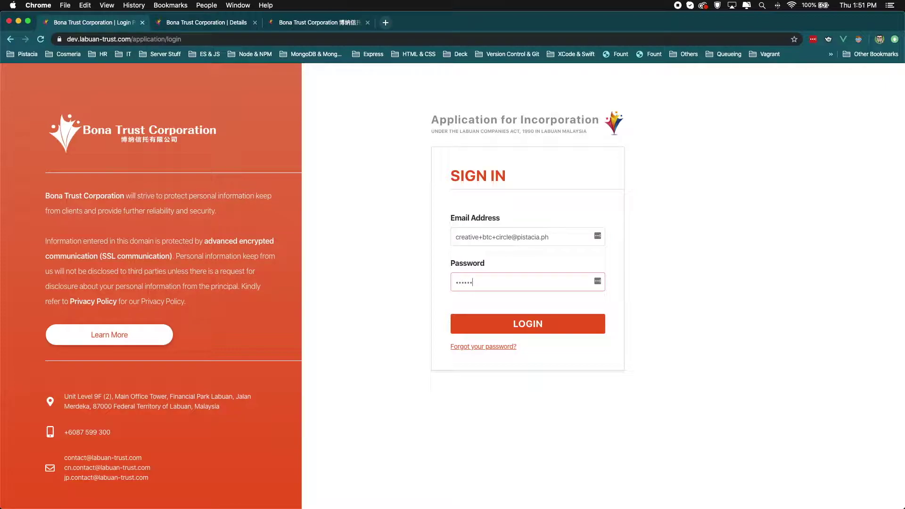
key(Return)
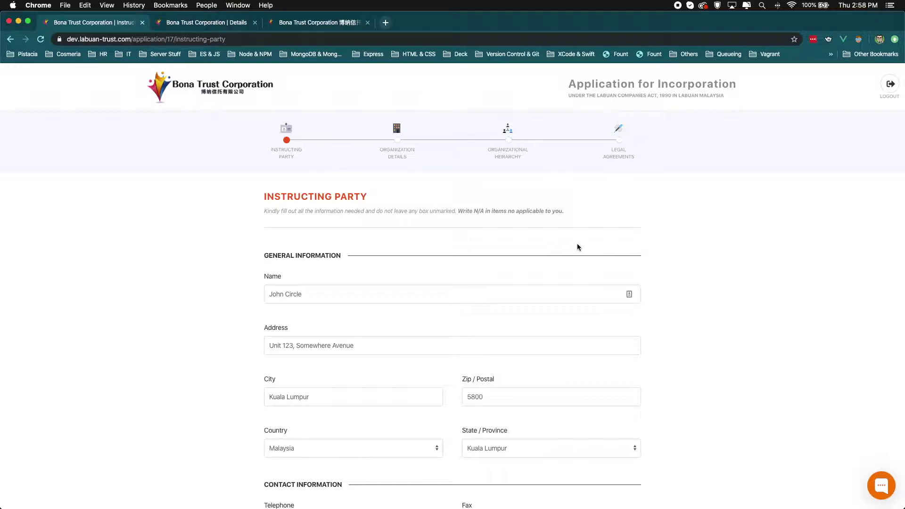
Step: Advance through Organization Details and Hierarchy to Legal Agreements, accept the BTC terms and submit
scroll(576, 245, down, 8)
scroll(577, 248, down, 4)
click(627, 302)
scroll(626, 304, down, 1)
click(627, 302)
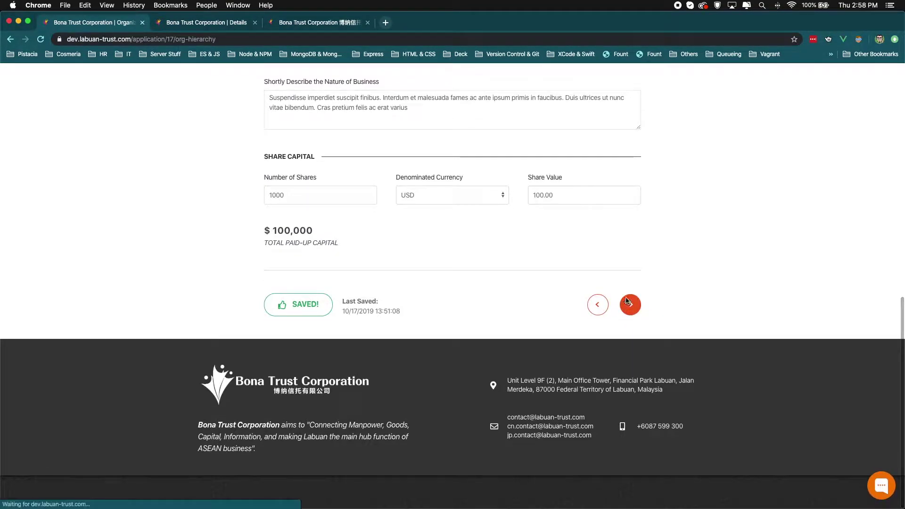
click(631, 417)
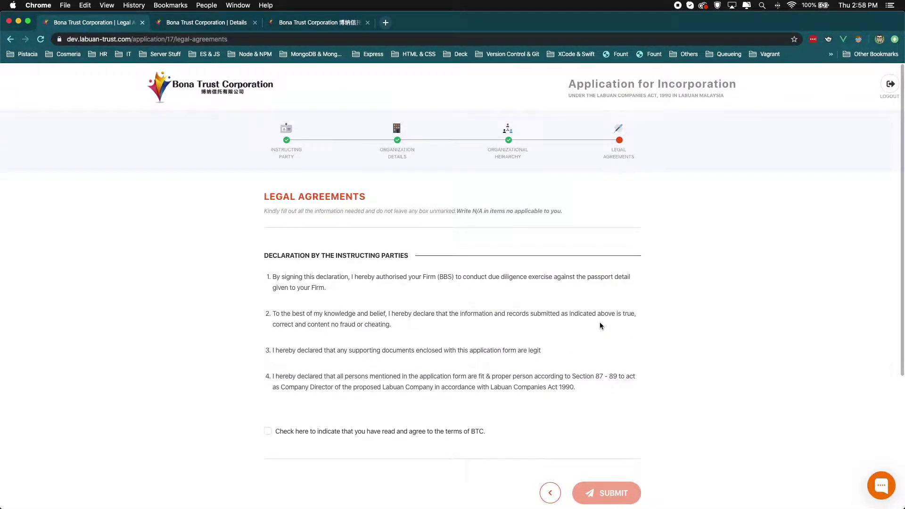
click(360, 432)
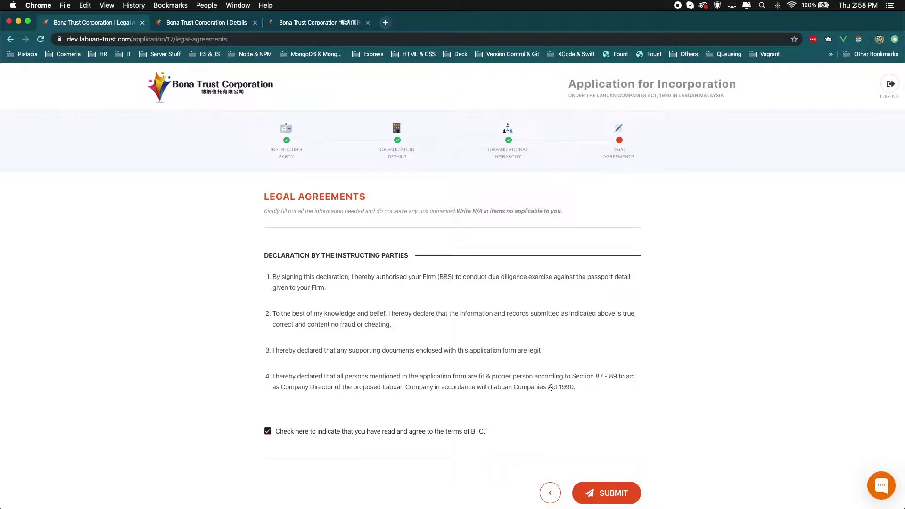
scroll(550, 387, down, 2)
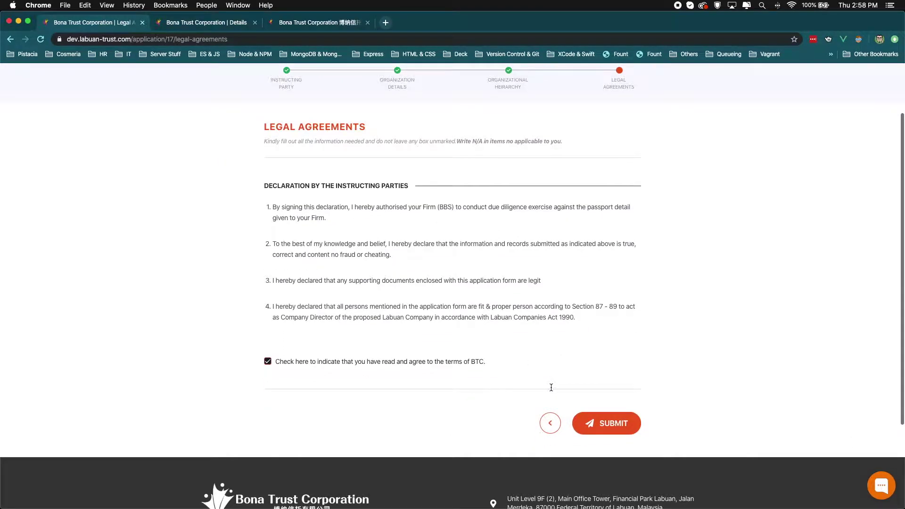
click(597, 424)
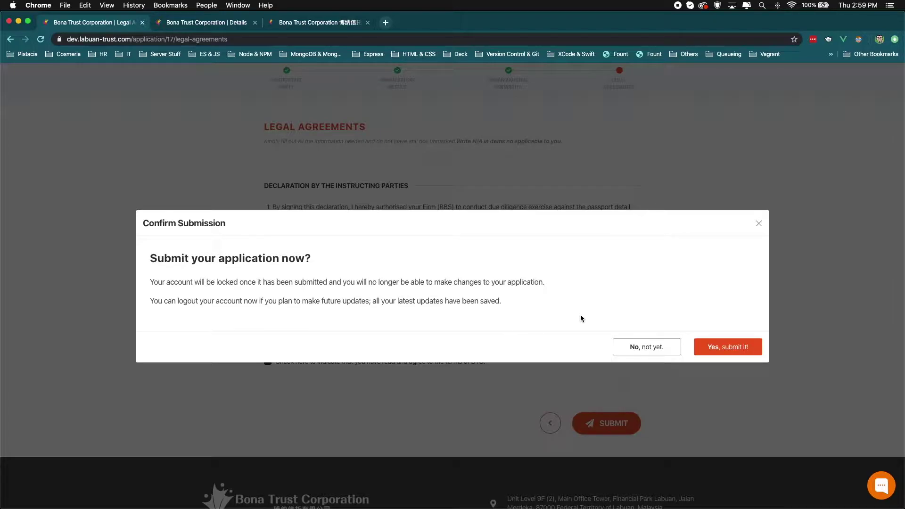
Step: Confirm submitting application 17, then try signing in again with the client's e-mail and password
click(720, 349)
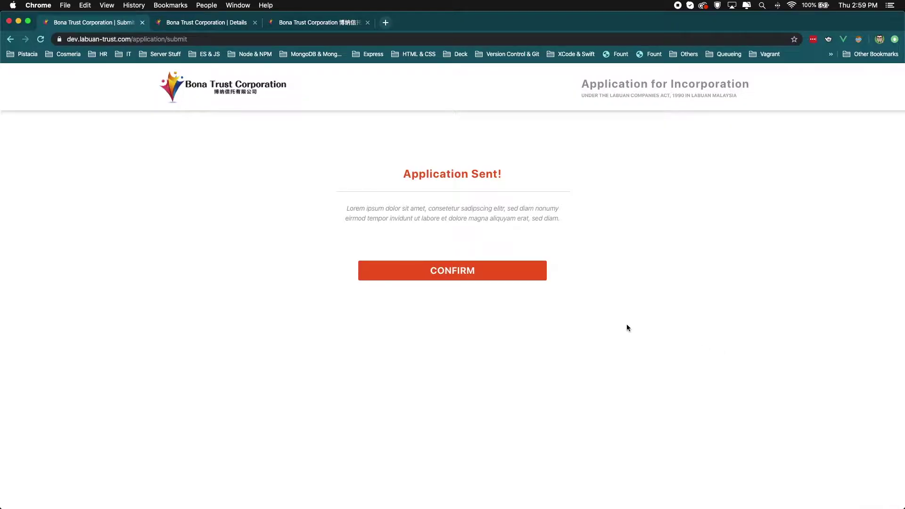
click(490, 276)
click(474, 236)
text(creative+btc)
key(Down)
key(Return)
text(•••••)
key(Return)
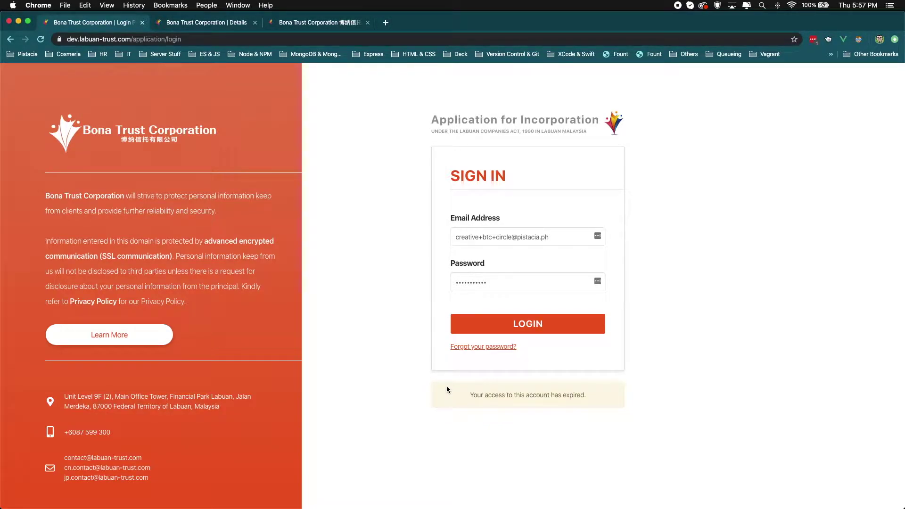
Step: Return to the admin Accounts/17 record and put the application into edit mode
click(195, 23)
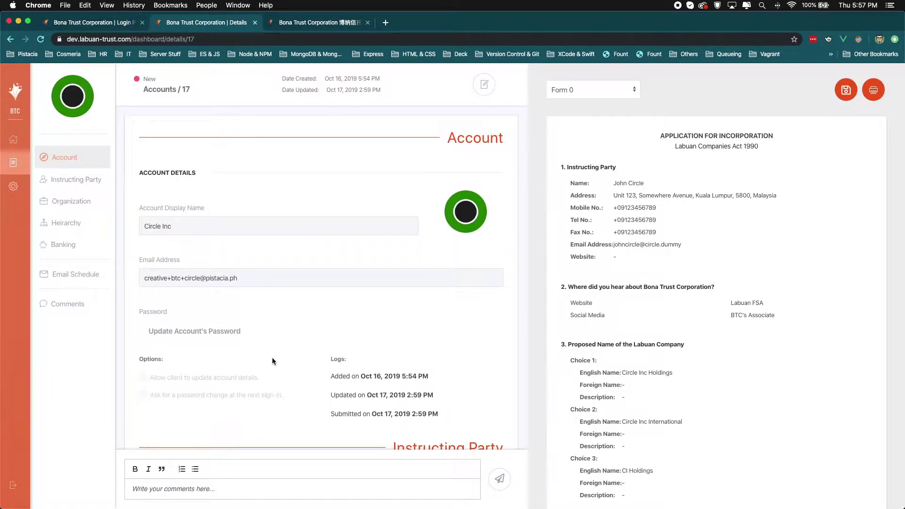
drag(264, 377, 150, 381)
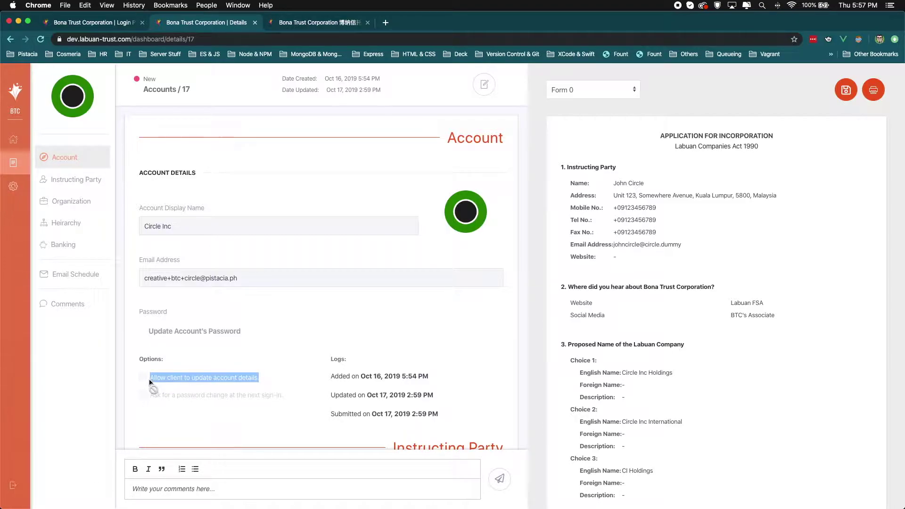
click(302, 314)
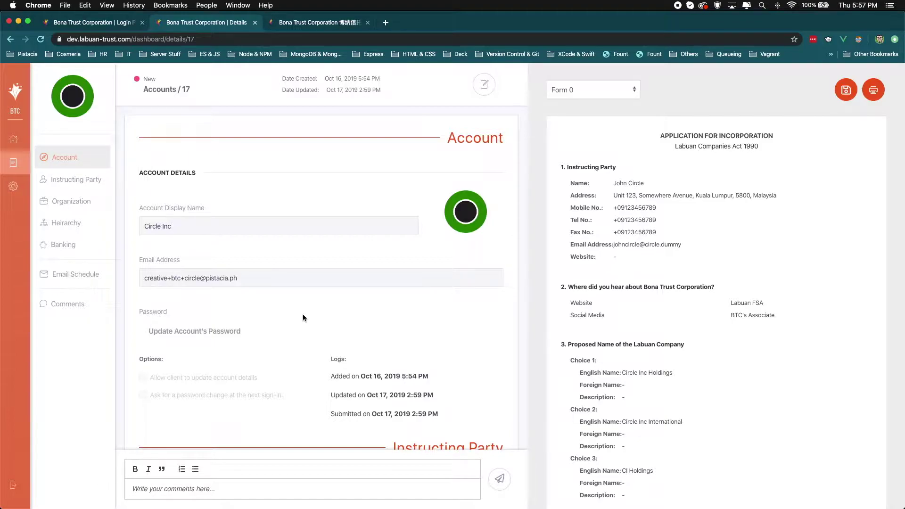
click(483, 91)
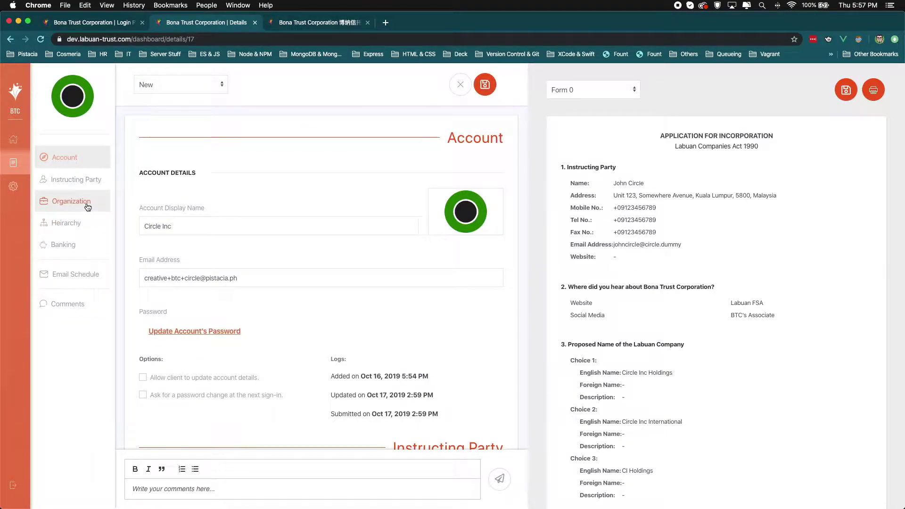
Step: Set the Organization's Fiscal Year End to Oct 2, 2019 and save the application
click(88, 207)
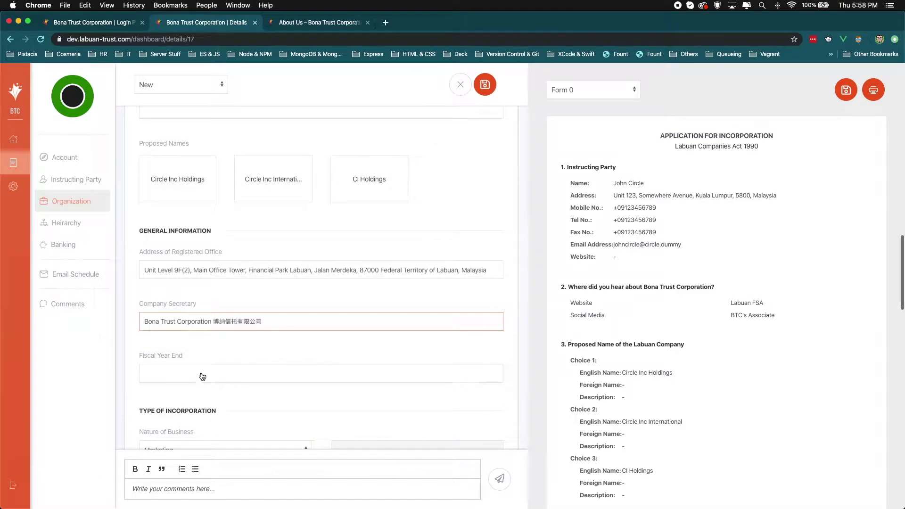
click(212, 370)
click(453, 270)
click(509, 377)
scroll(290, 377, down, 2)
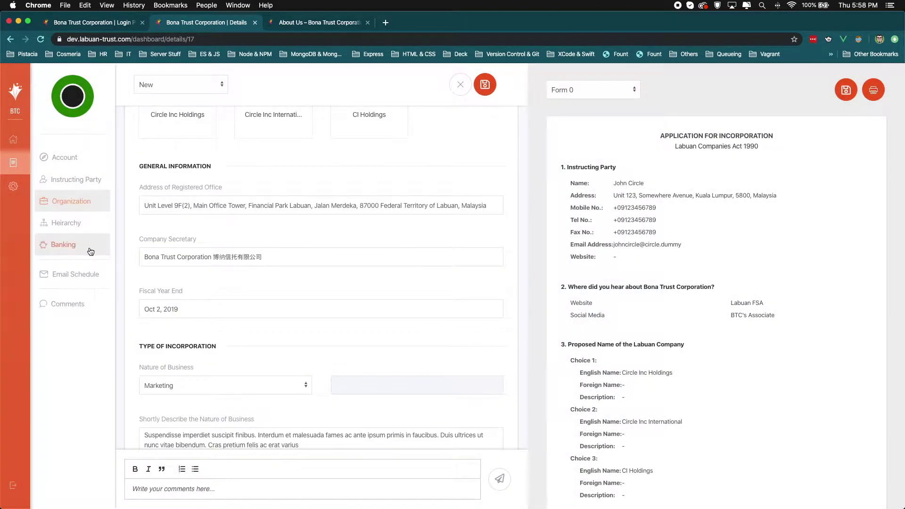
click(55, 244)
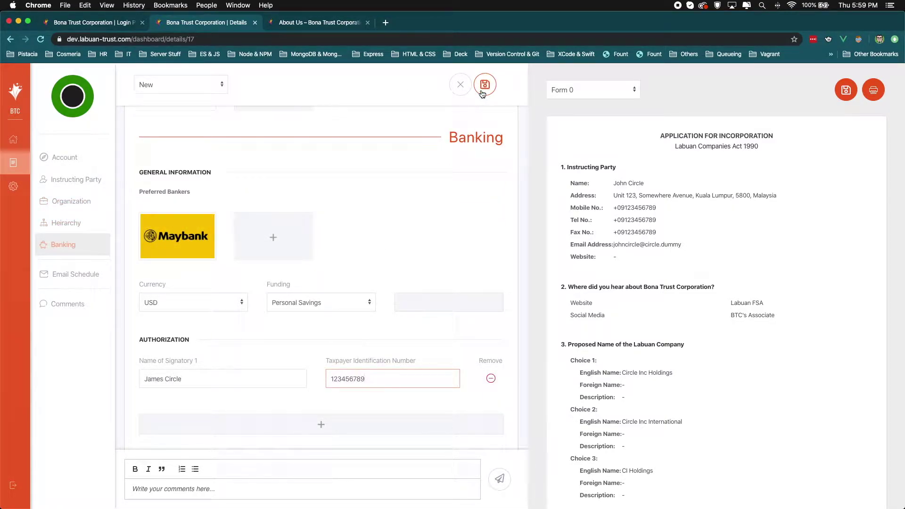
click(482, 92)
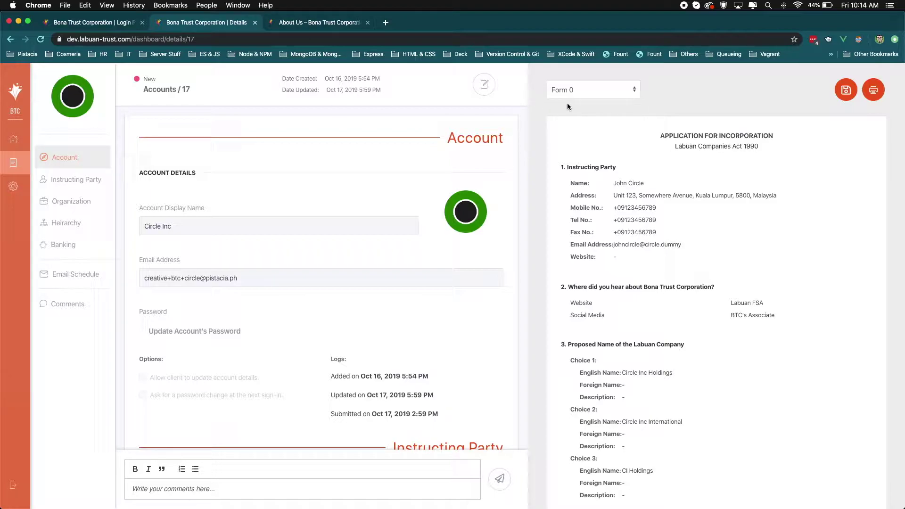
scroll(878, 171, down, 10)
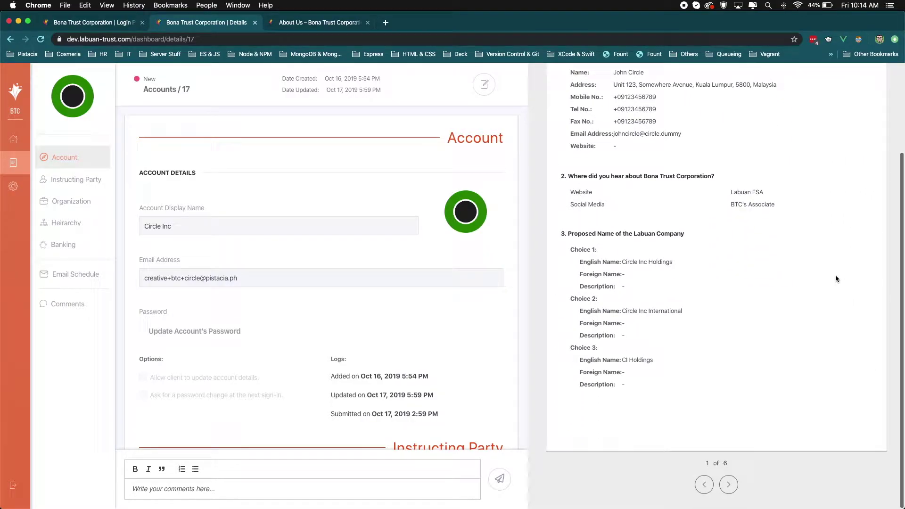
click(727, 485)
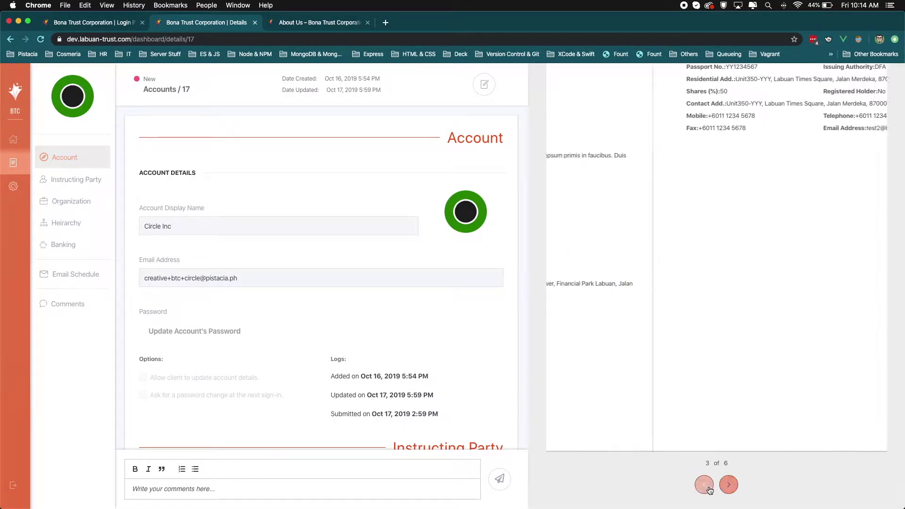
click(704, 485)
click(705, 486)
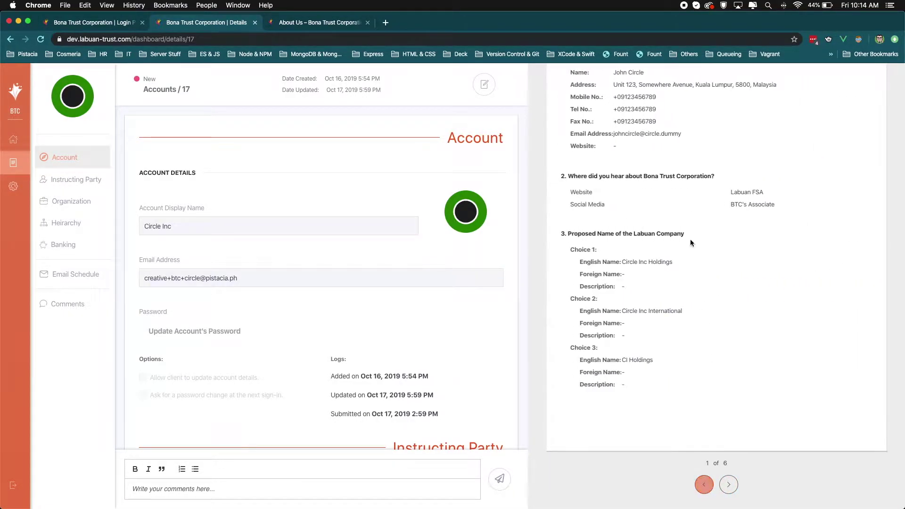
scroll(690, 233, down, 1)
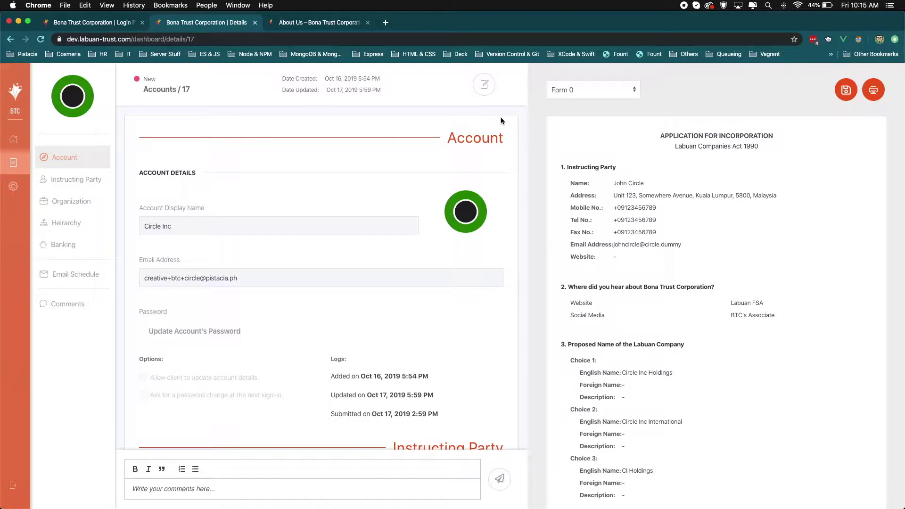
Step: Append 'ny' to the instructing party's first name and save the application
click(483, 84)
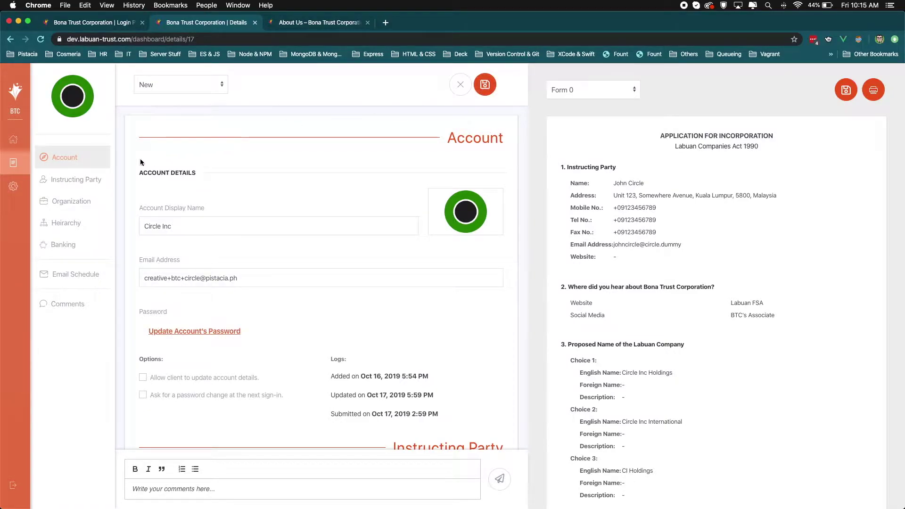
click(85, 181)
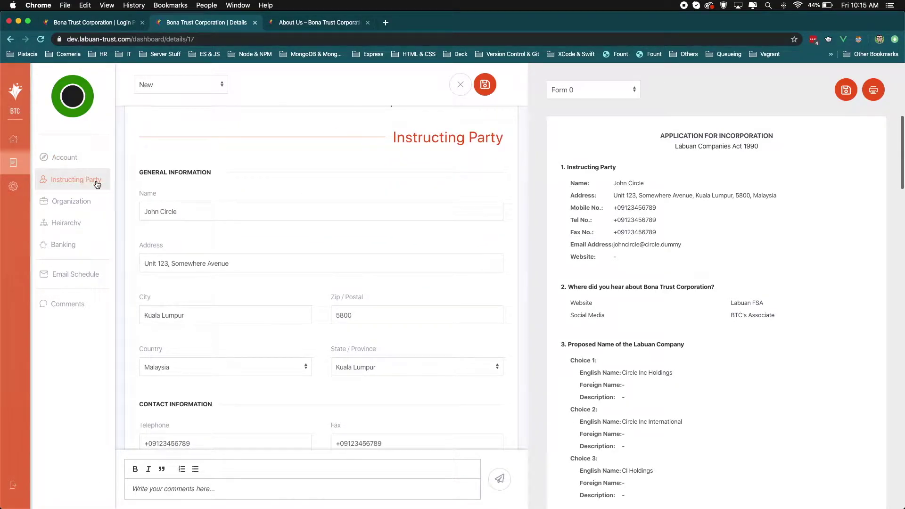
click(158, 211)
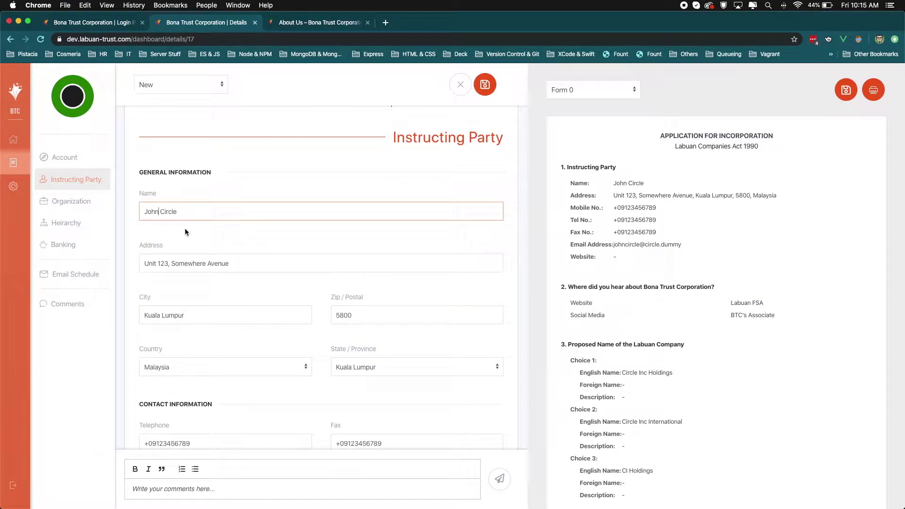
text(ny)
key(BackSpace)
key(BackSpace)
text(ny)
click(481, 95)
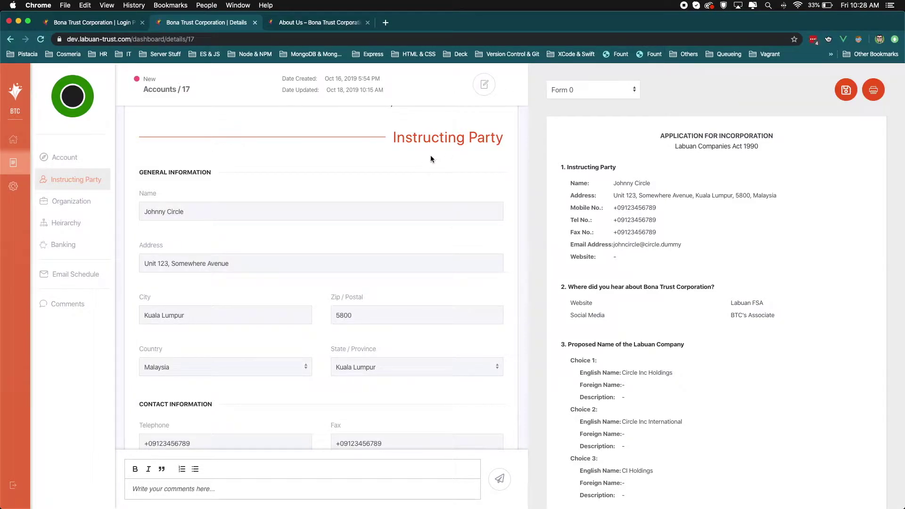
click(873, 91)
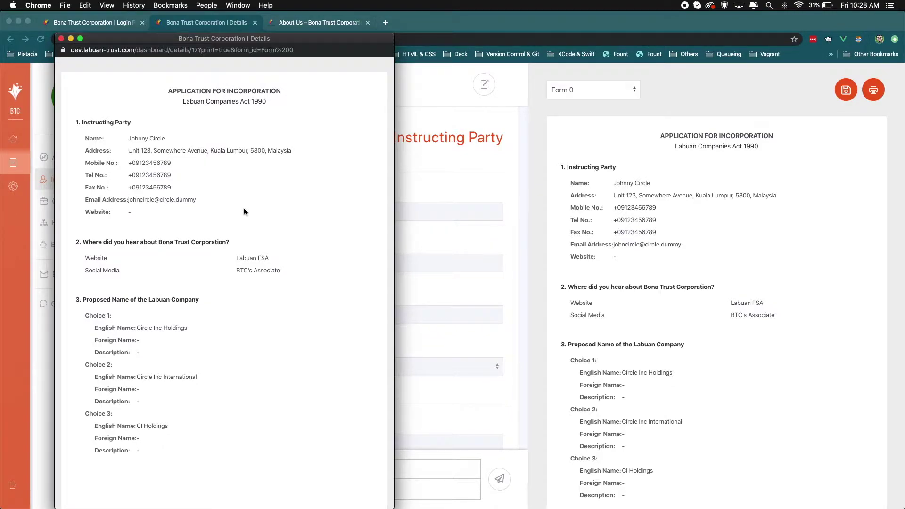
Step: Save the 7-page Application for Incorporation as a PDF and close the print window
scroll(166, 135, down, 10)
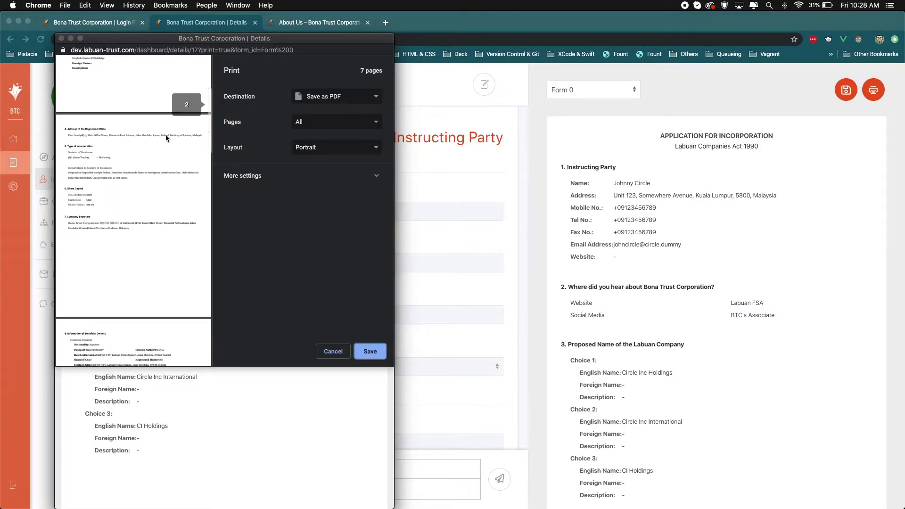
scroll(166, 135, up, 10)
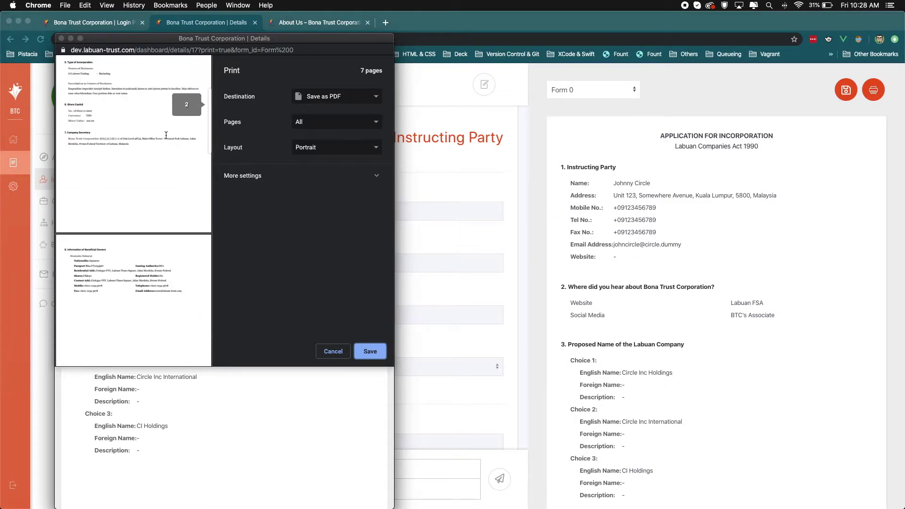
click(333, 97)
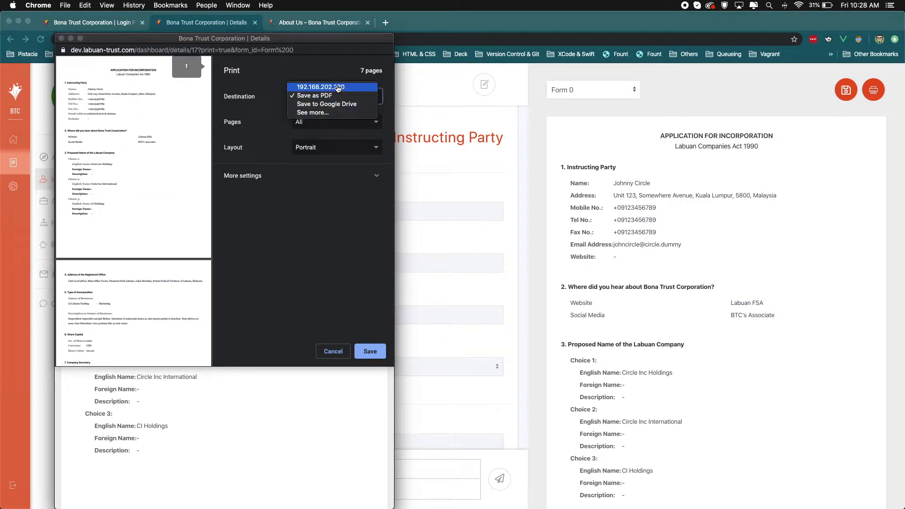
click(335, 96)
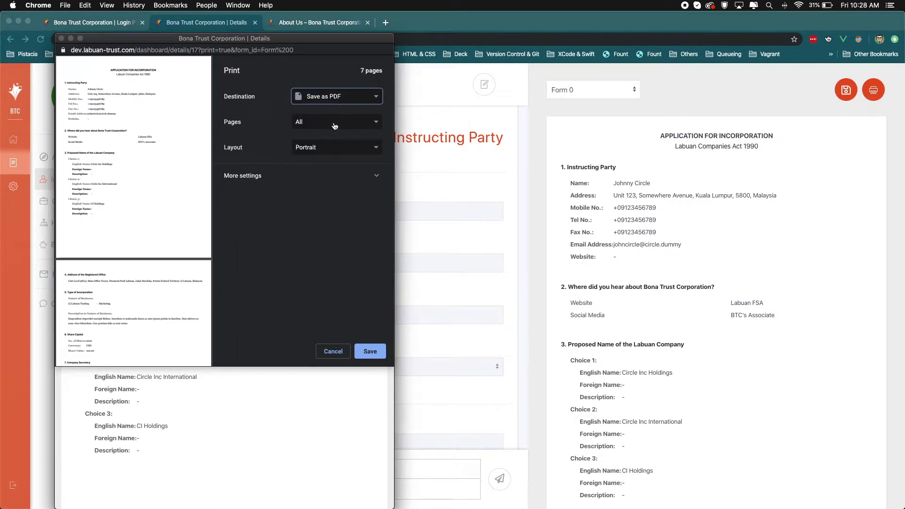
click(362, 353)
click(277, 148)
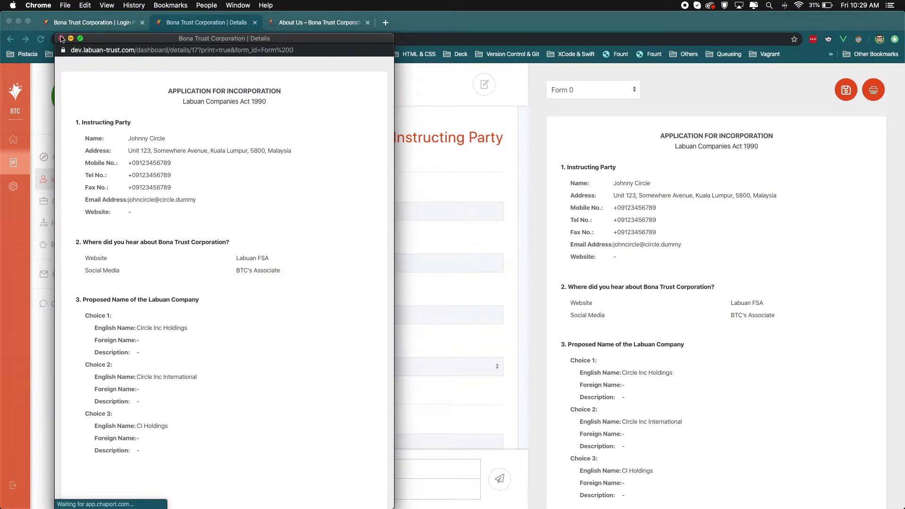
click(61, 38)
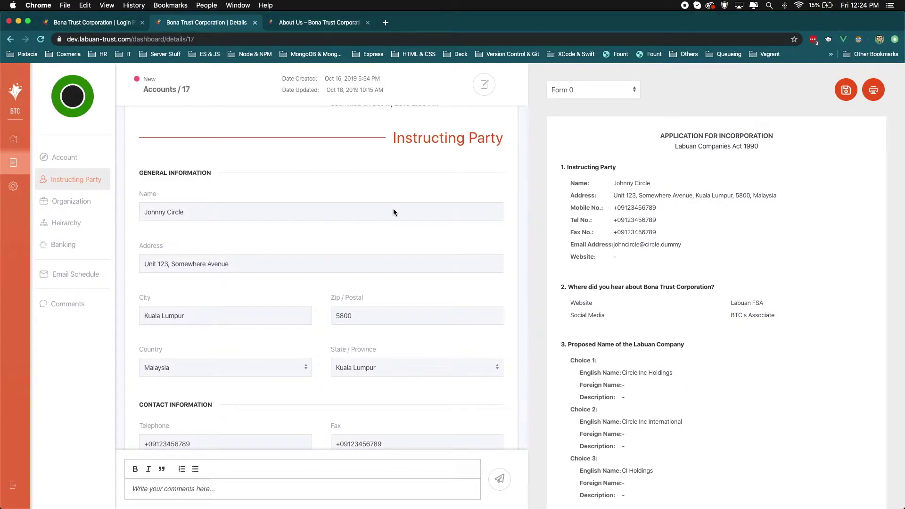
Step: Switch to Form 23 and choose Subsection 123(2), Labuan protected cell company, and Secretary as signatory
click(579, 92)
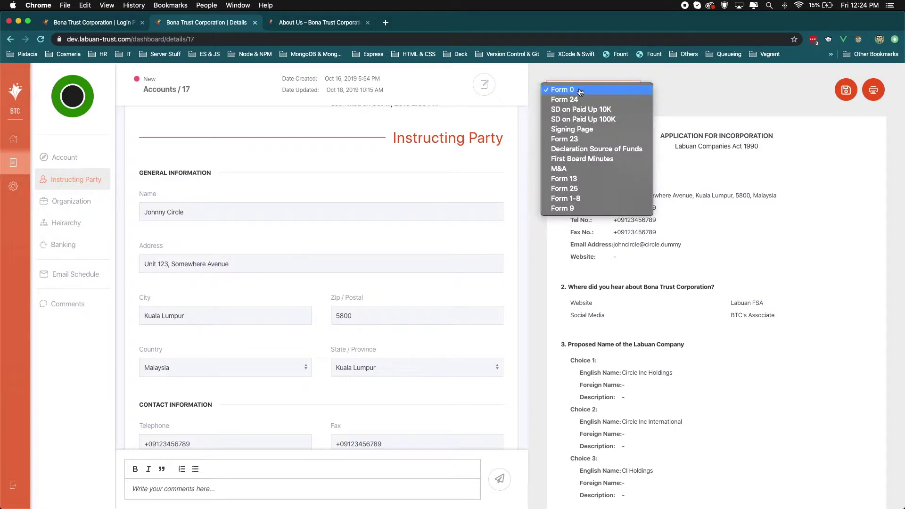
click(580, 140)
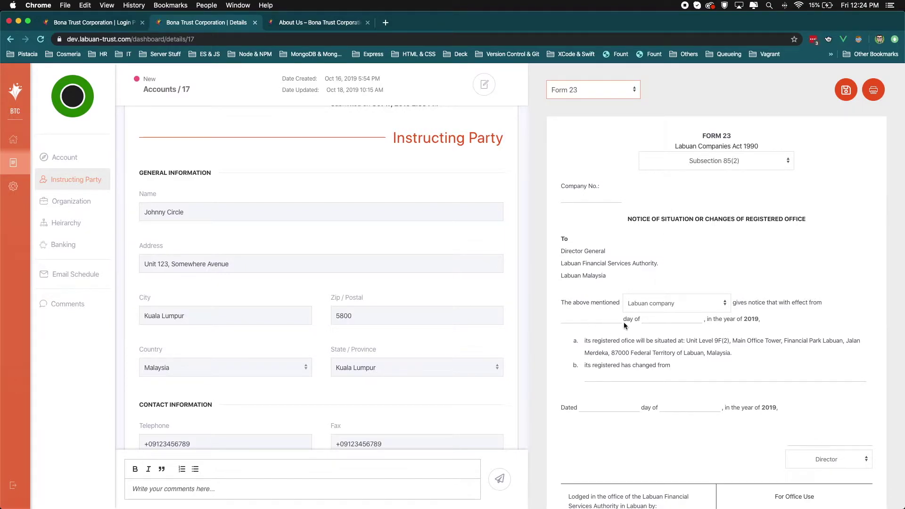
click(728, 162)
click(698, 179)
click(676, 303)
click(675, 312)
click(827, 459)
click(828, 466)
Step: Fill effective date 1st October, the previous office address, dated 2nd October, and save the form
text(1st)
key(Tab)
text(October)
key(Tab)
text(Unit Level 9F(3), Main Office Tower, Financial Park Labuan, Jalan Merdeka, 87000 Federal Territory of Labuan, Malaysia.)
key(Tab)
text(2nd)
key(Tab)
text(October)
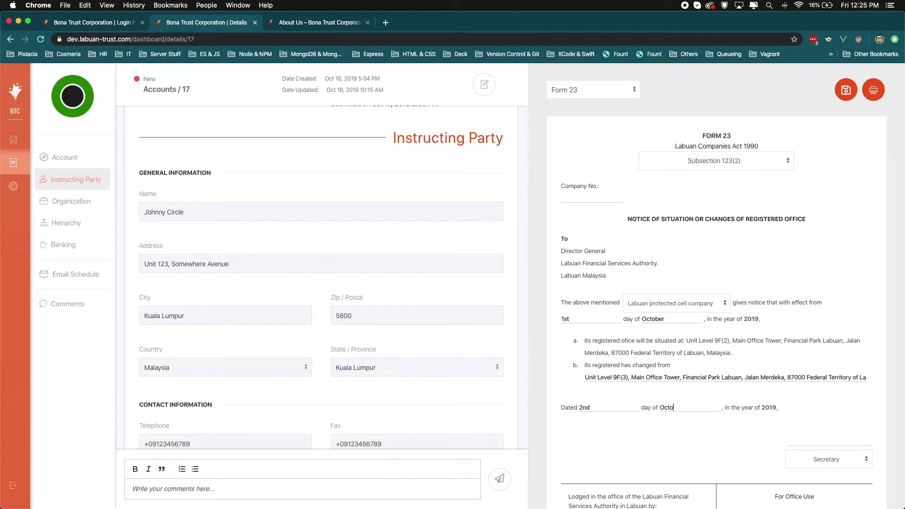
click(841, 96)
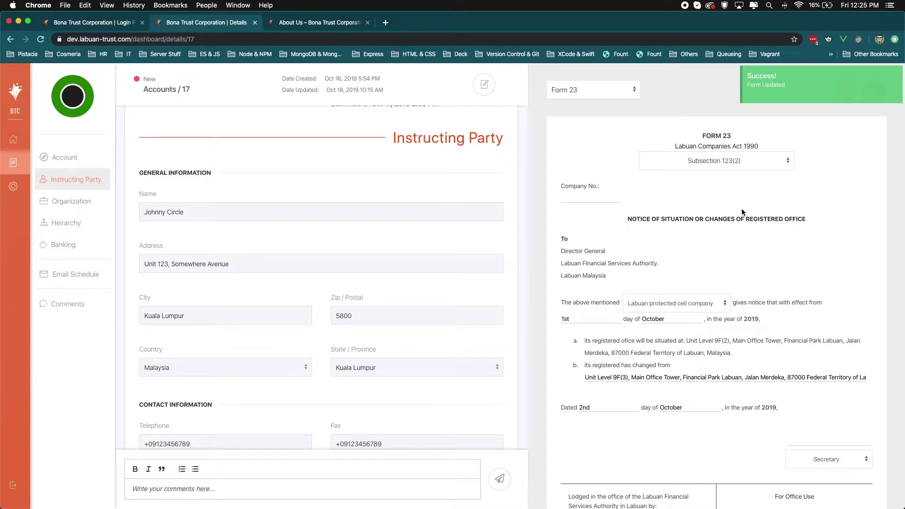